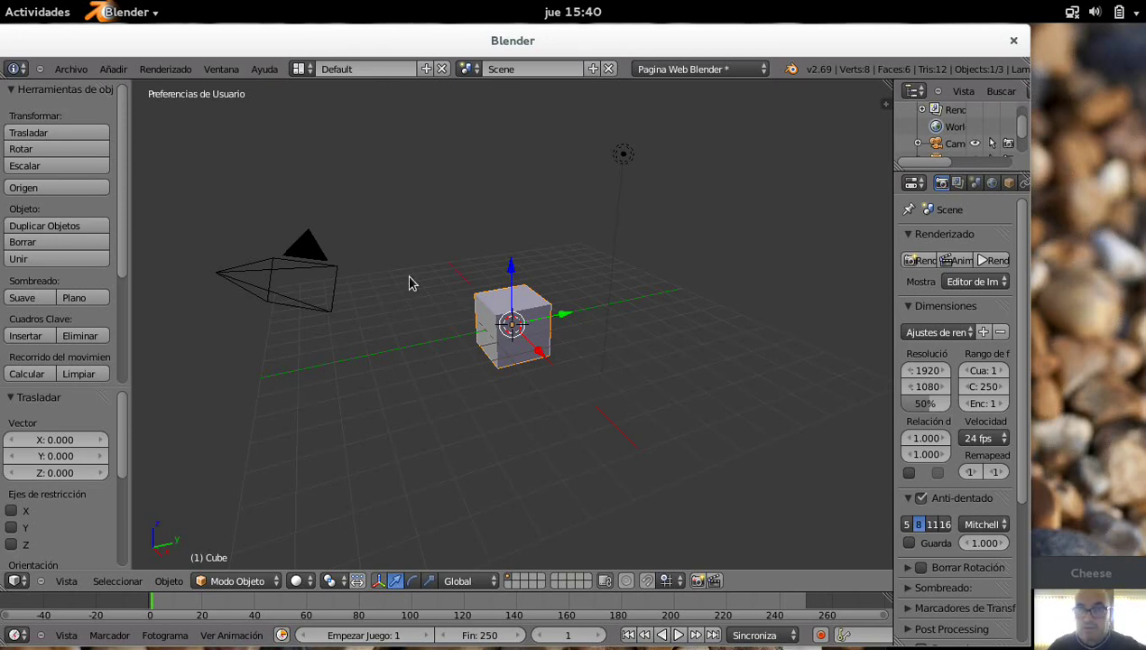
Delete the default cube and confirm, leaving only the camera and lamp.
{"action": "key", "text": "x"}
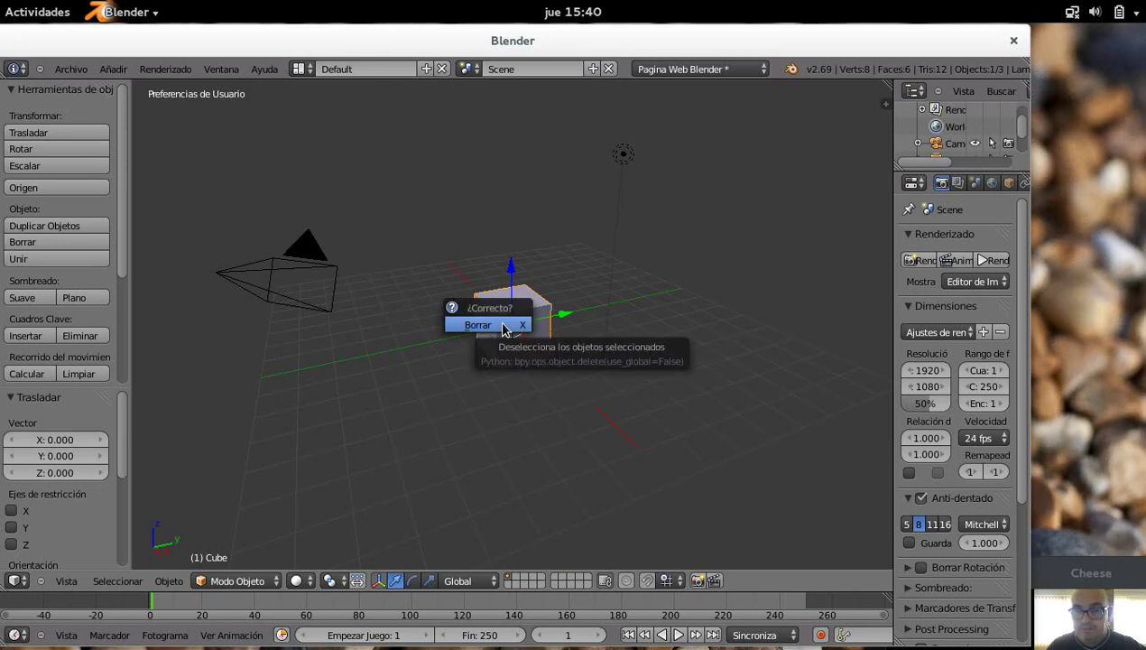
{"action": "left_click", "coordinate": [493, 327]}
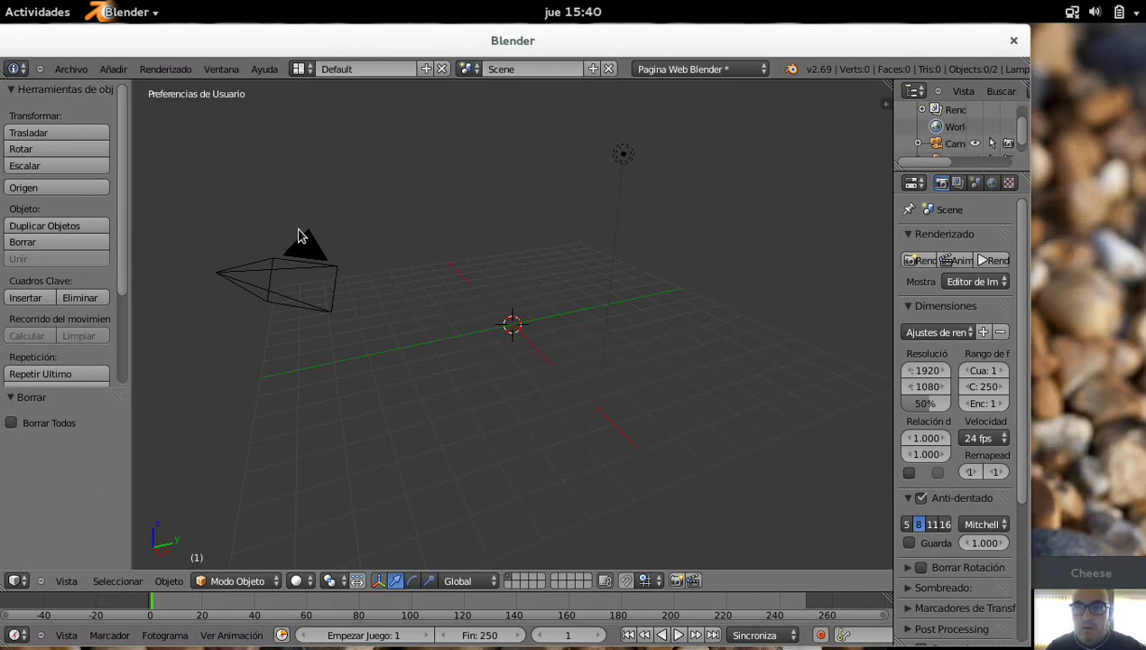
Add a Plane mesh, switch to Top view, and enter Edit Mode on it.
{"action": "left_click", "coordinate": [112, 70]}
{"action": "mouse_move", "coordinate": [144, 86]}
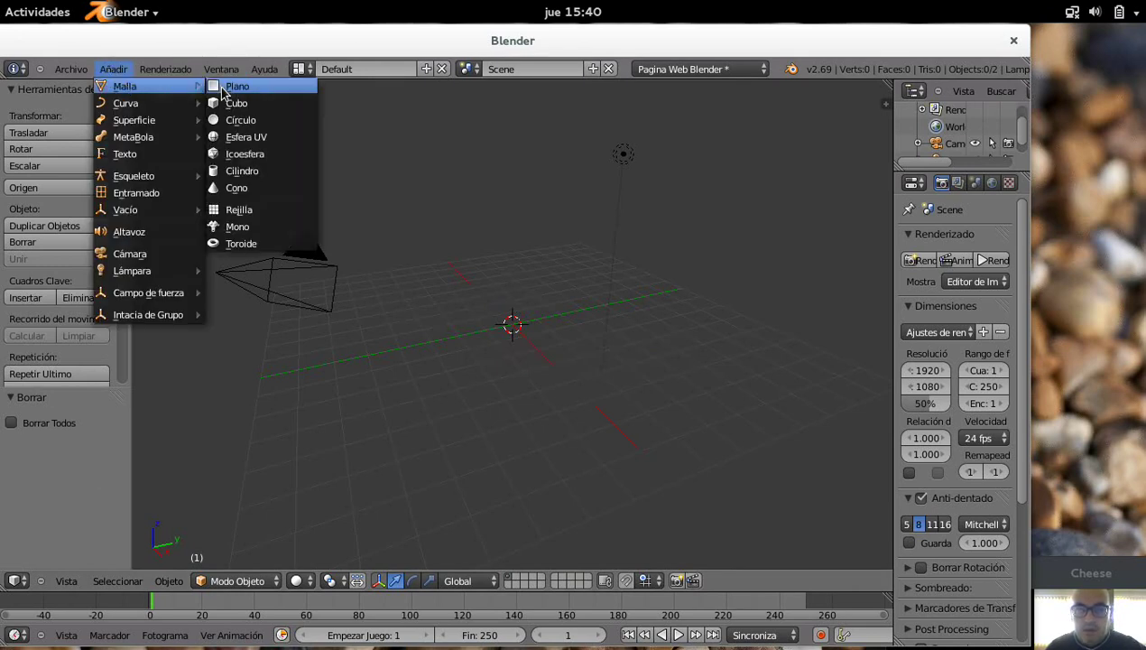
{"action": "left_click", "coordinate": [231, 87]}
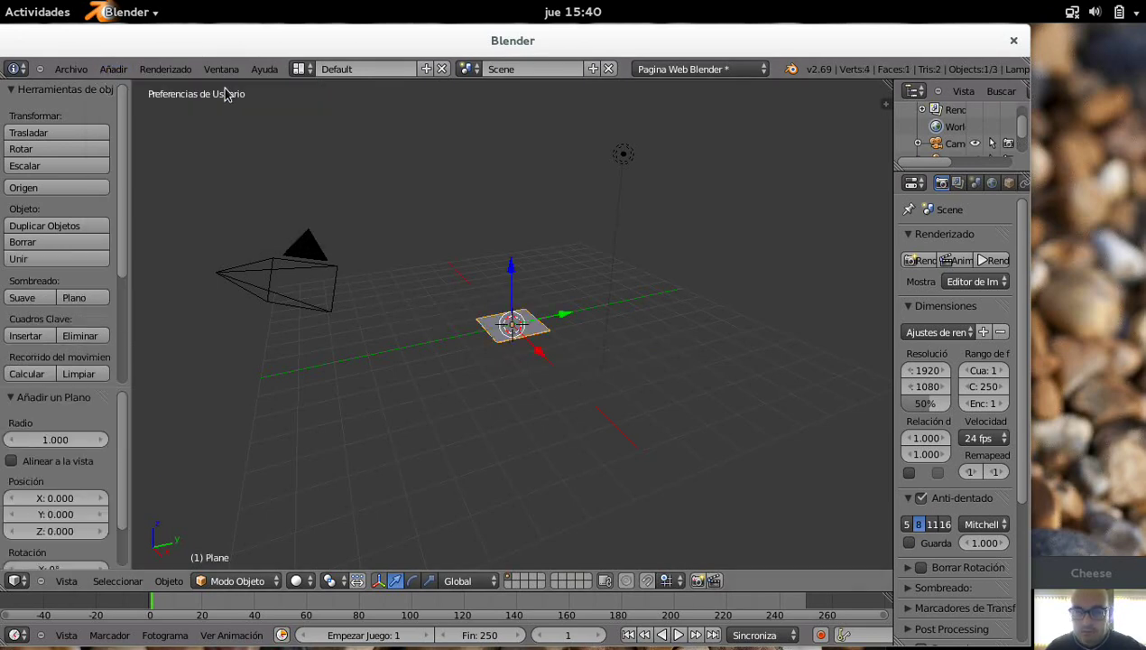
{"action": "left_click", "coordinate": [69, 583]}
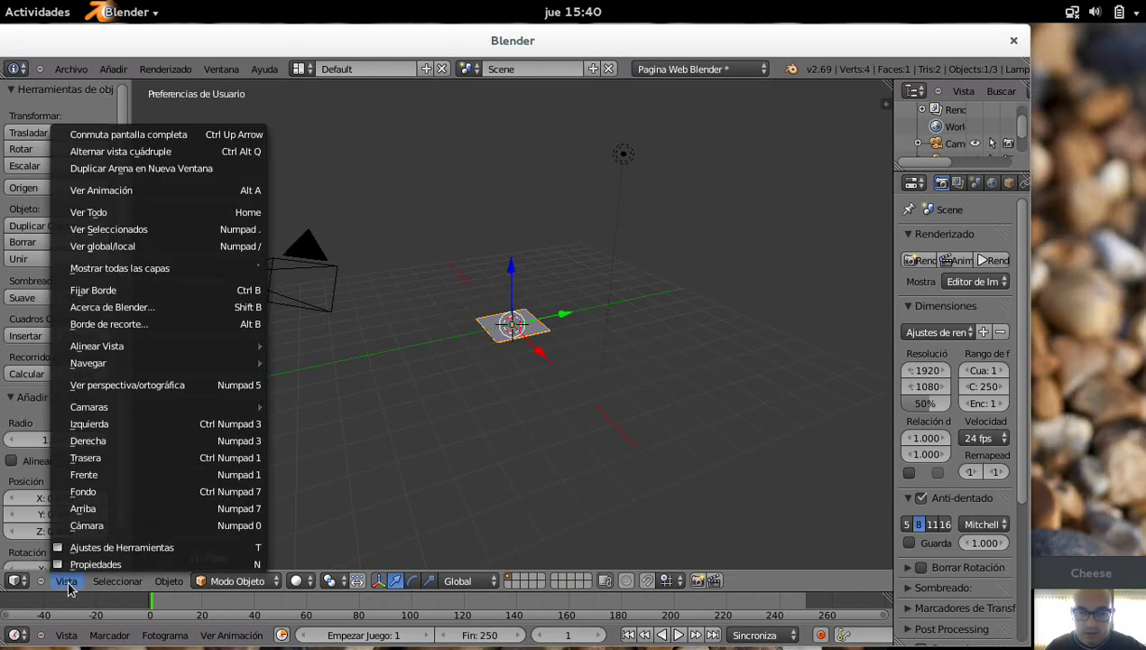
{"action": "left_click", "coordinate": [110, 511]}
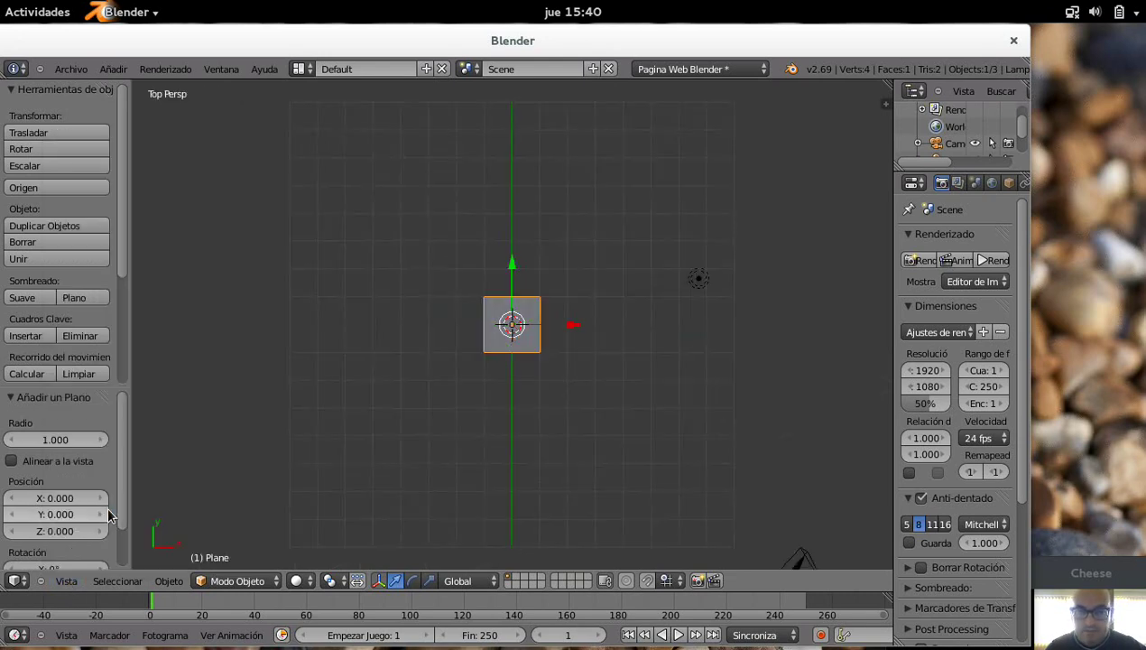
{"action": "left_click", "coordinate": [213, 583]}
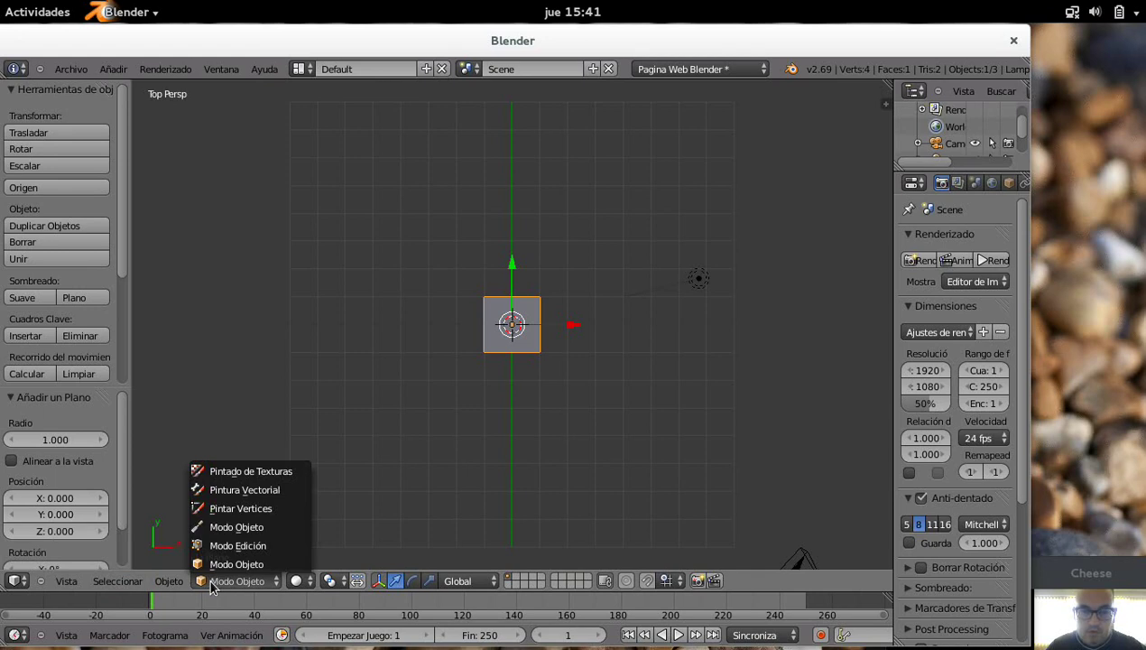
{"action": "left_click", "coordinate": [246, 547]}
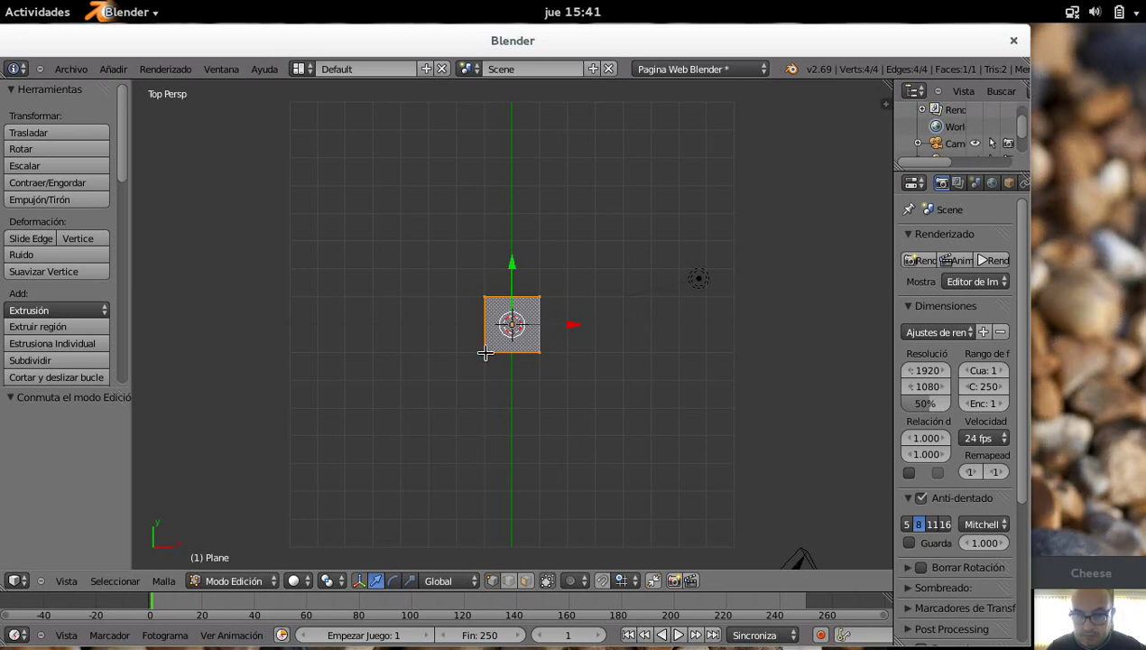
Delete three of the plane's vertices, keeping only the lower-left one.
{"action": "right_click", "coordinate": [485, 352]}
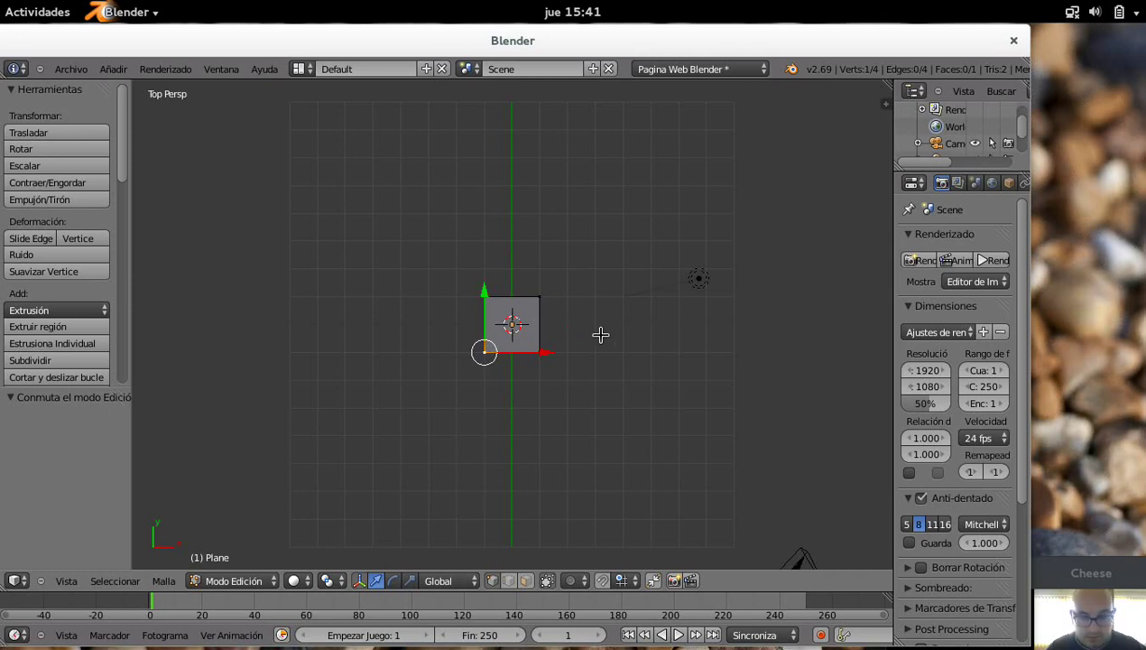
{"action": "key", "text": "a"}
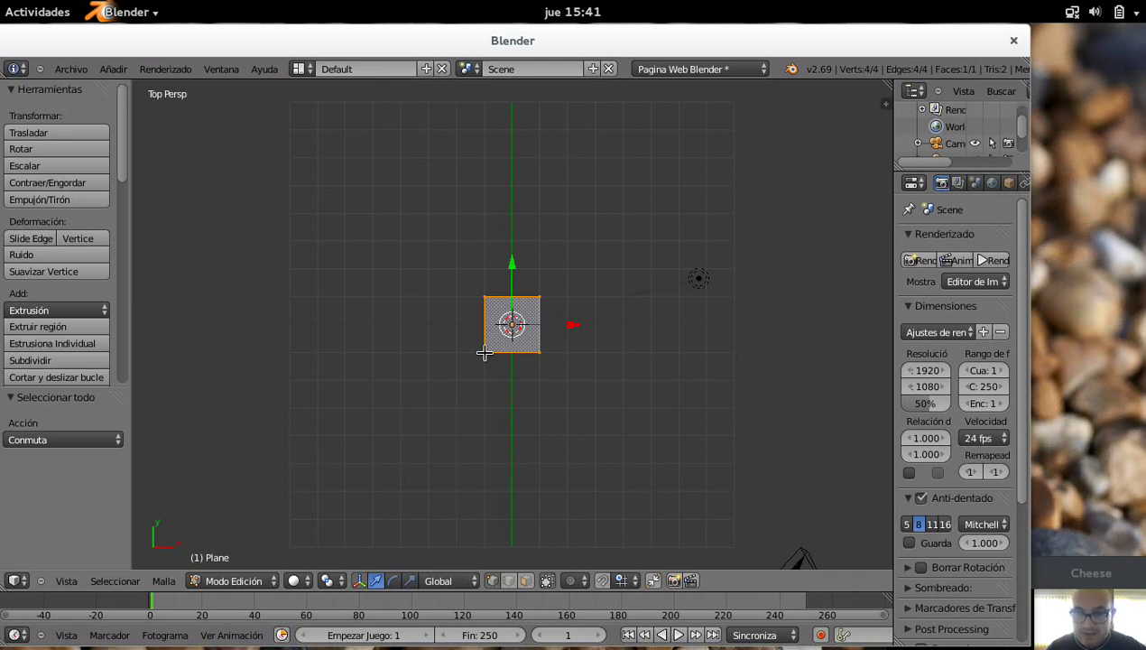
{"action": "right_click", "coordinate": [484, 353], "text": "shift"}
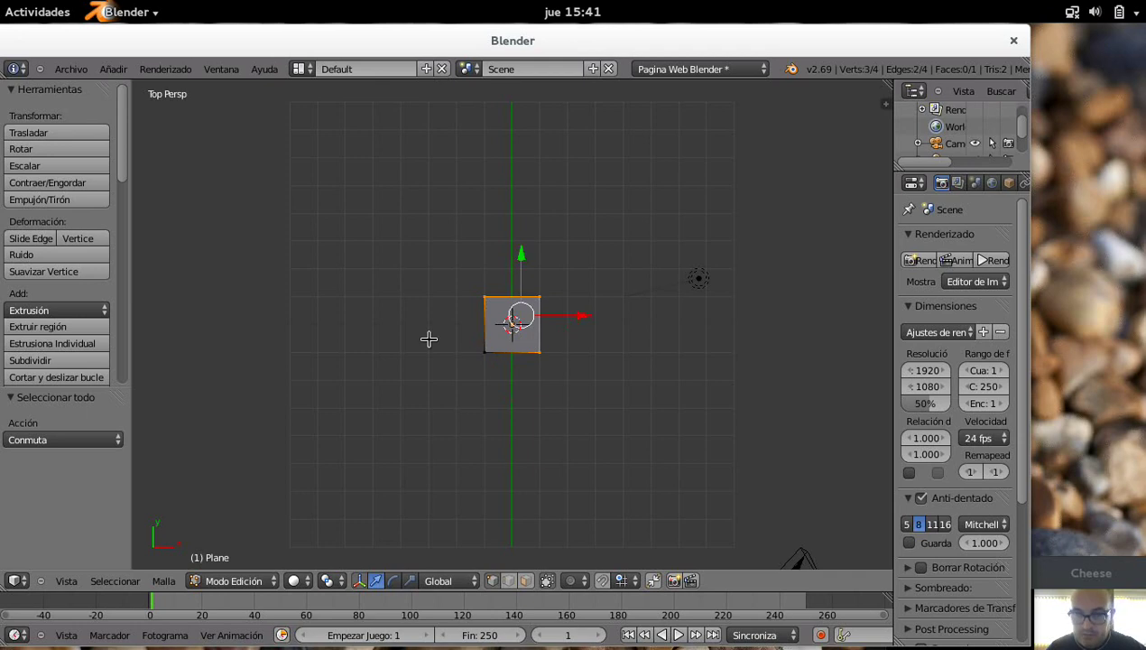
{"action": "key", "text": "x"}
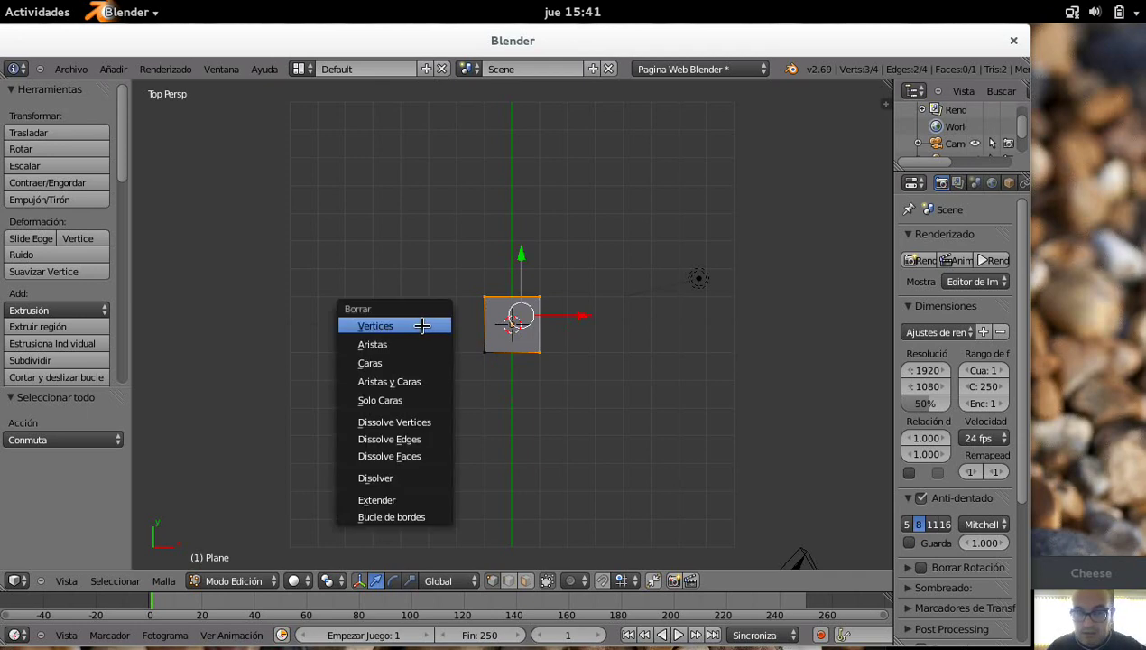
{"action": "left_click", "coordinate": [423, 327]}
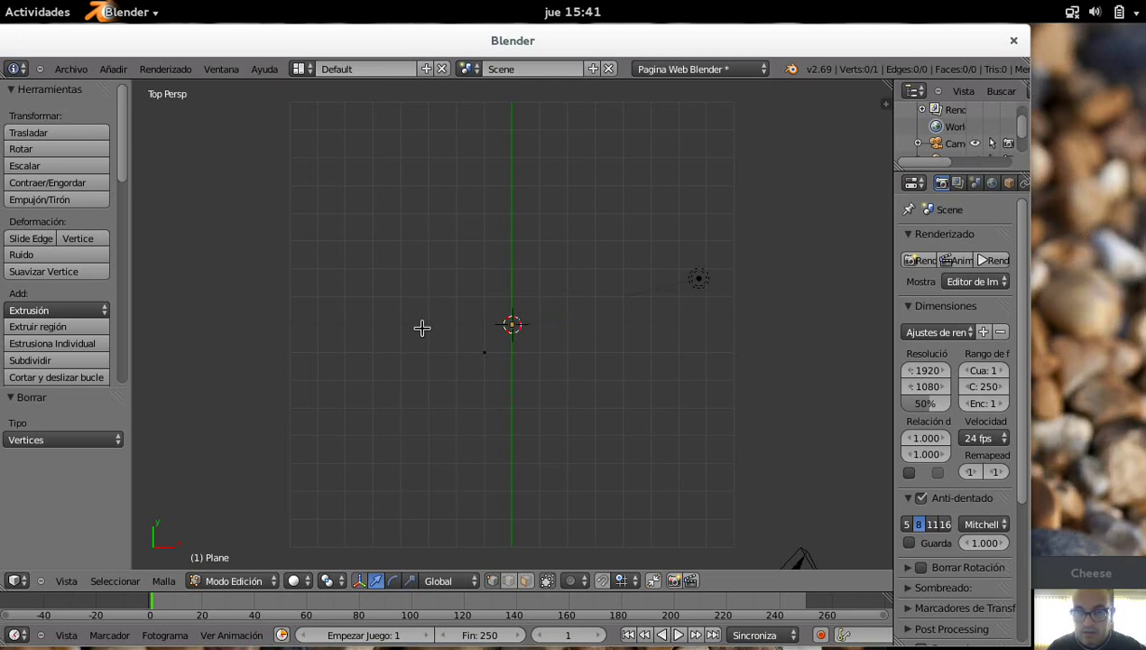
Extrude the lone vertex six times into an up/down zigzag of 7 vertices, then select all.
{"action": "right_click", "coordinate": [482, 351]}
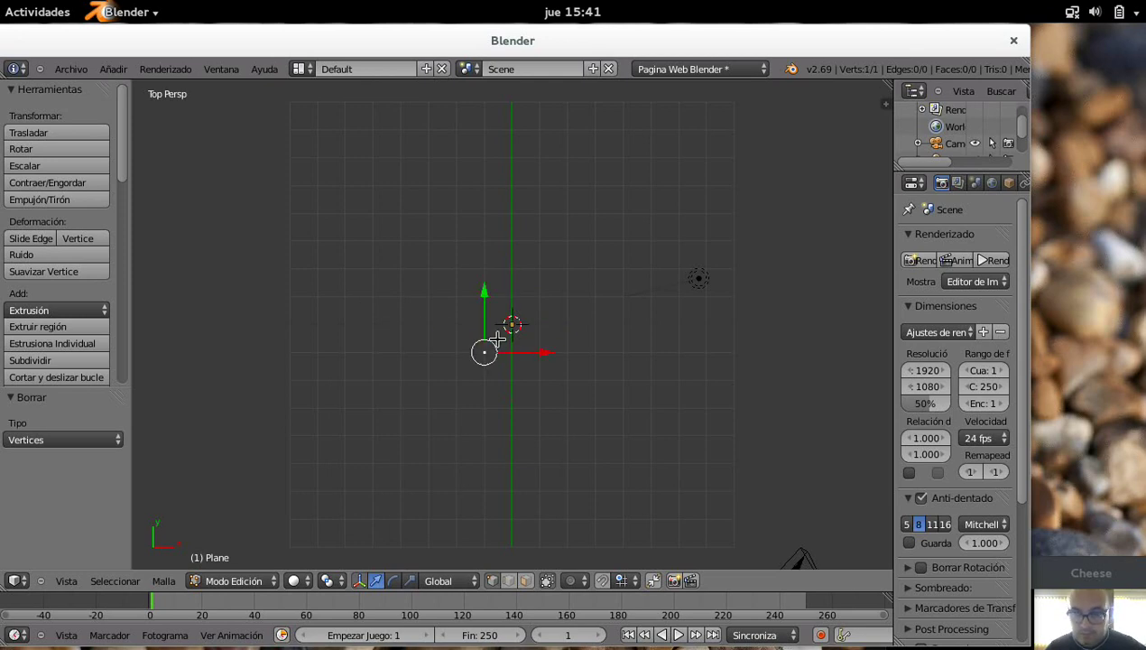
{"action": "key", "text": "e"}
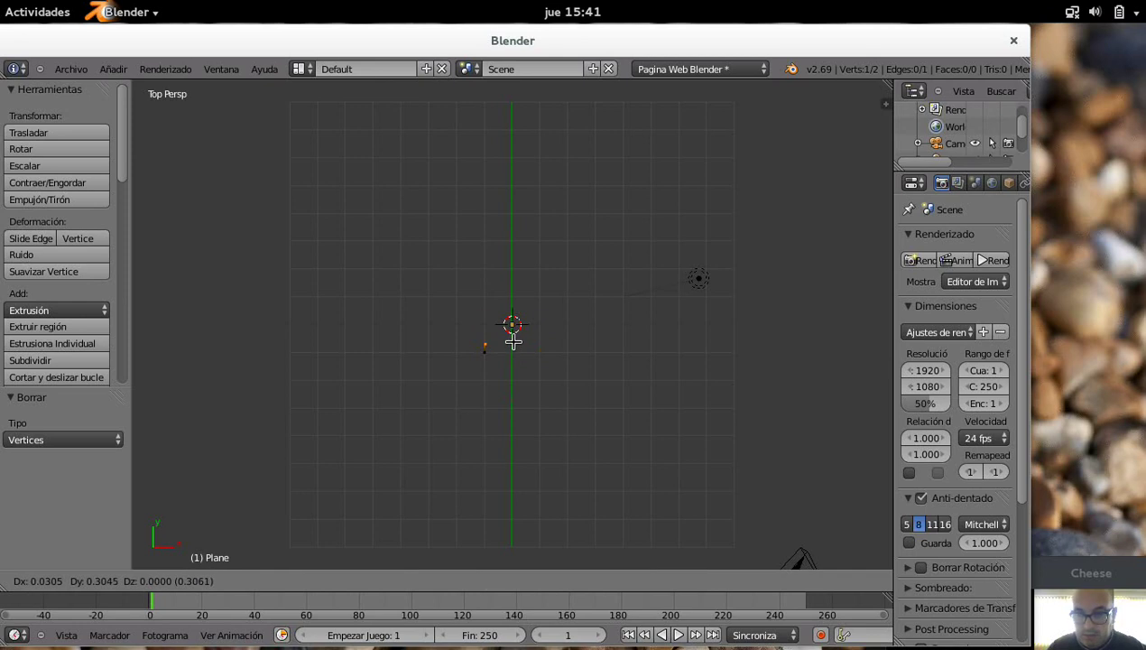
{"action": "left_click", "coordinate": [518, 335]}
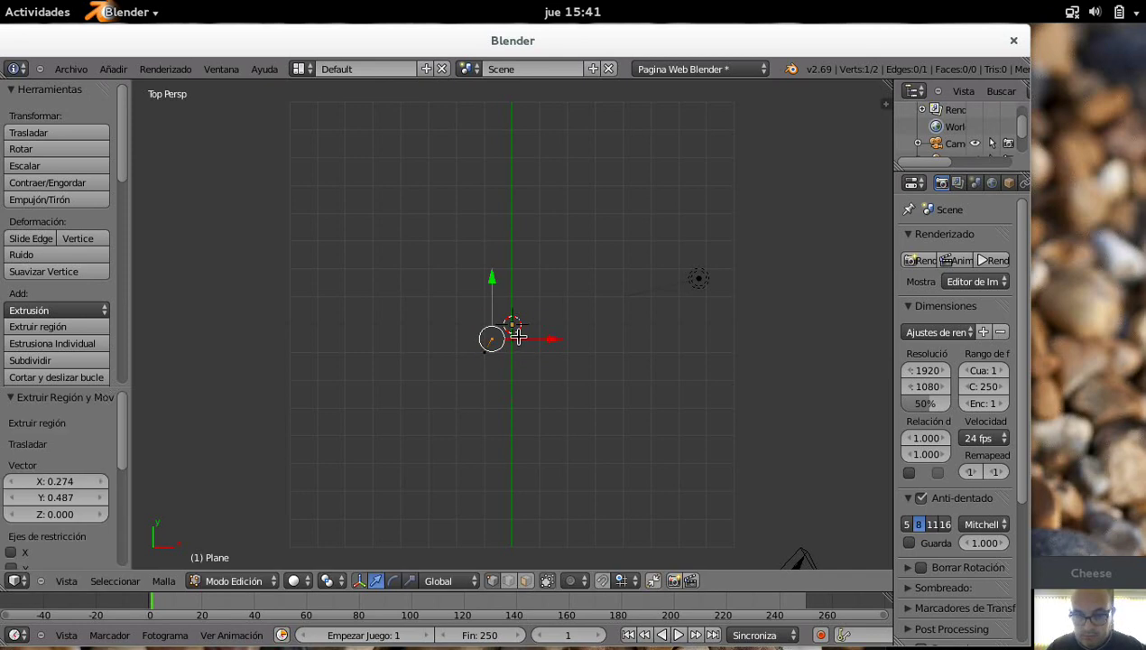
{"action": "key", "text": "e"}
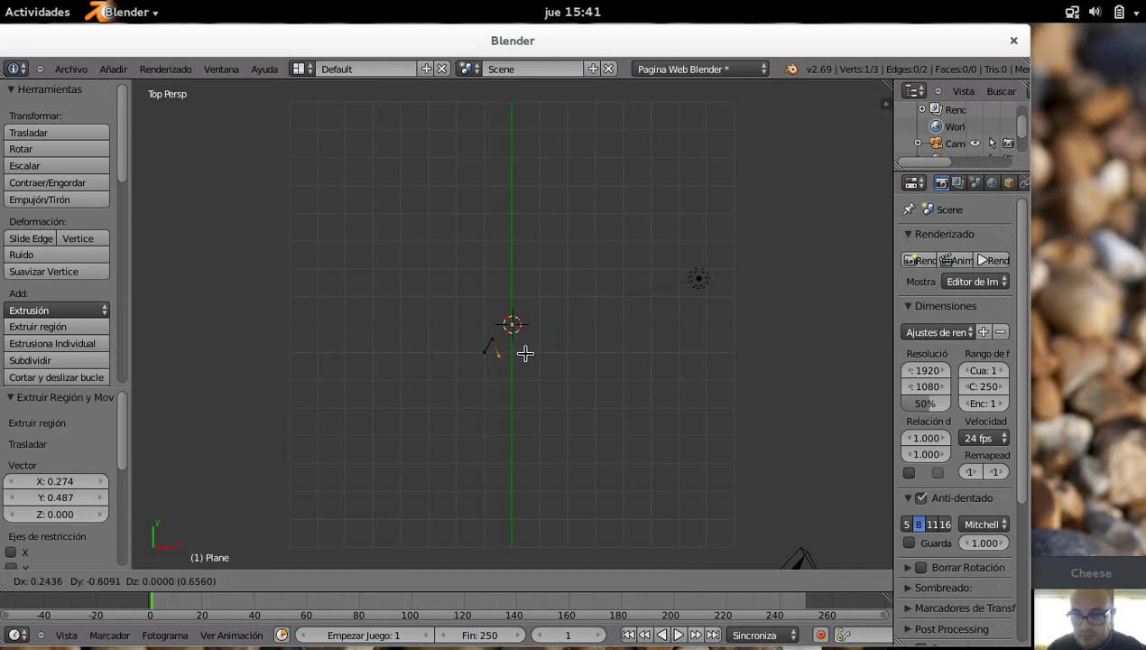
{"action": "left_click", "coordinate": [525, 353]}
{"action": "key", "text": "e"}
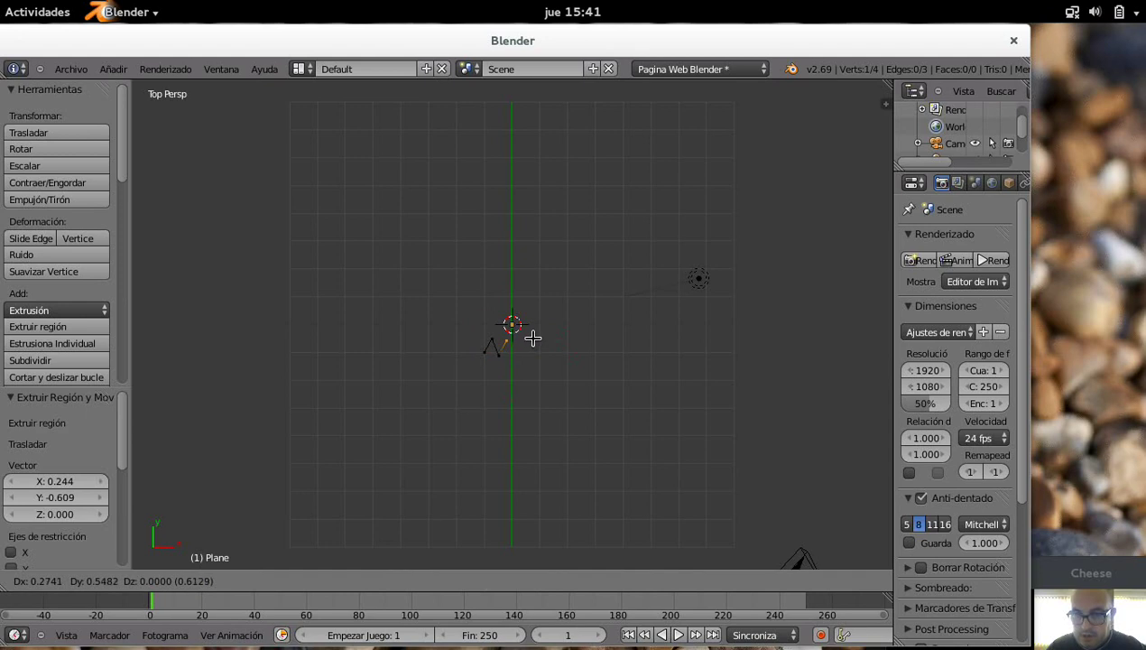
{"action": "left_click", "coordinate": [535, 337]}
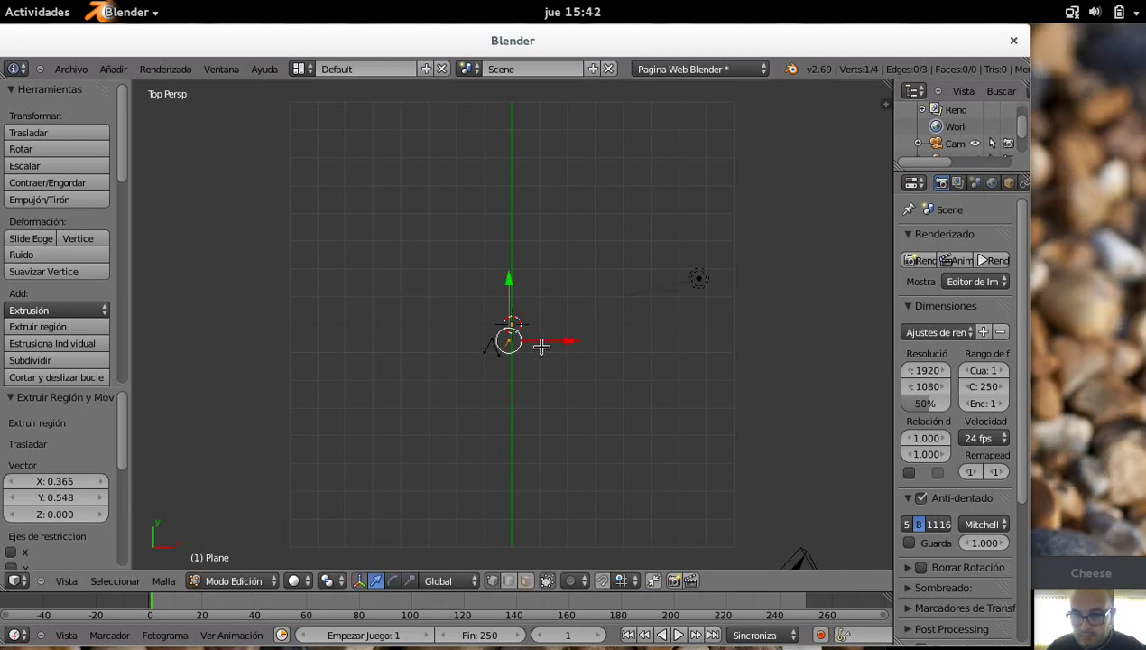
{"action": "key", "text": "e"}
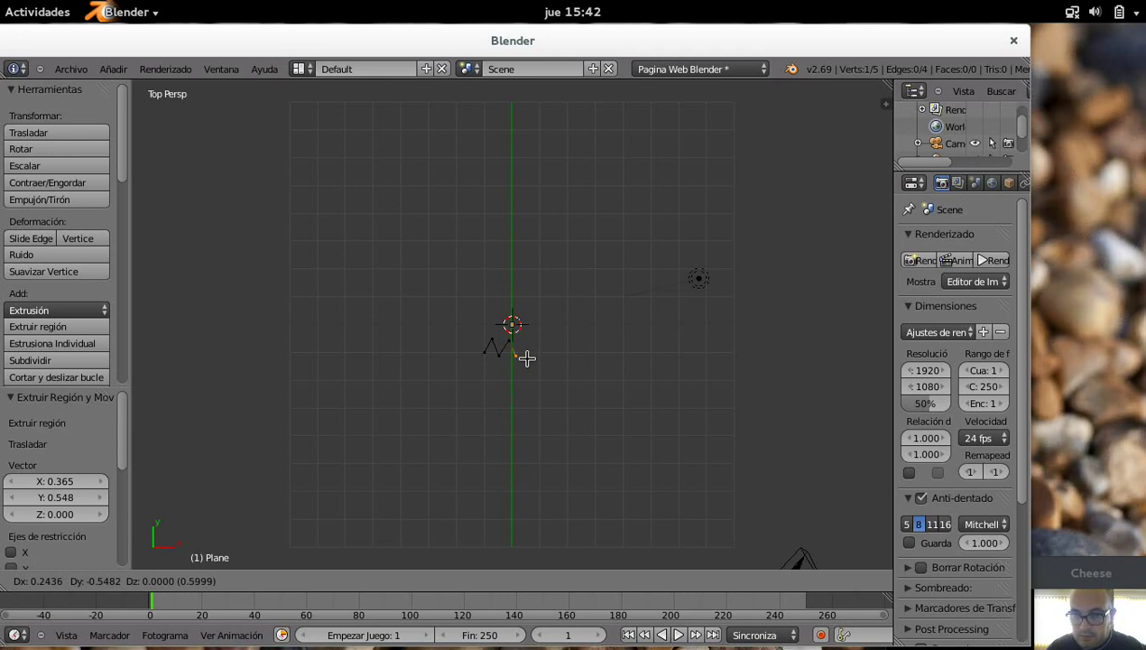
{"action": "left_click", "coordinate": [527, 358]}
{"action": "key", "text": "e"}
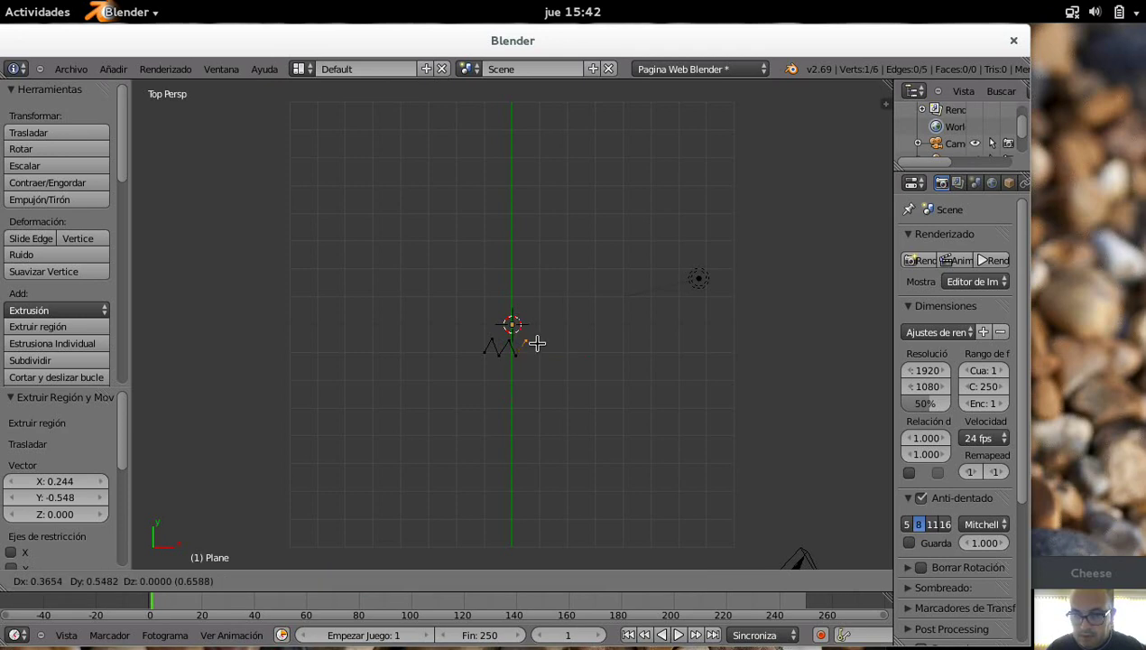
{"action": "left_click", "coordinate": [537, 343]}
{"action": "key", "text": "e"}
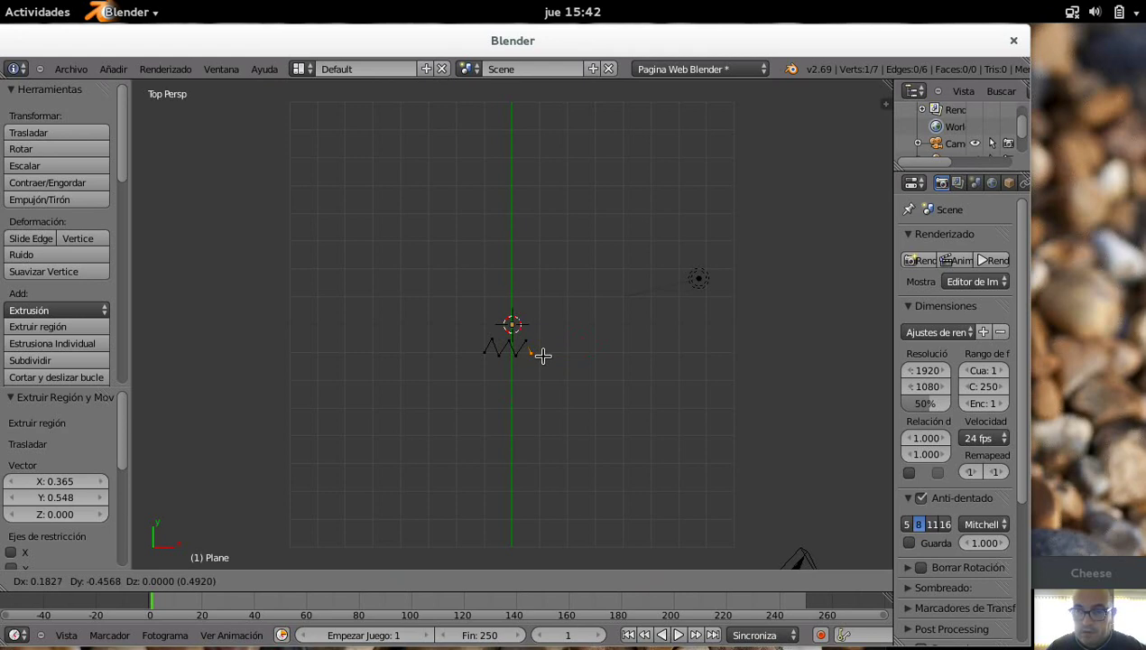
{"action": "left_click", "coordinate": [542, 356]}
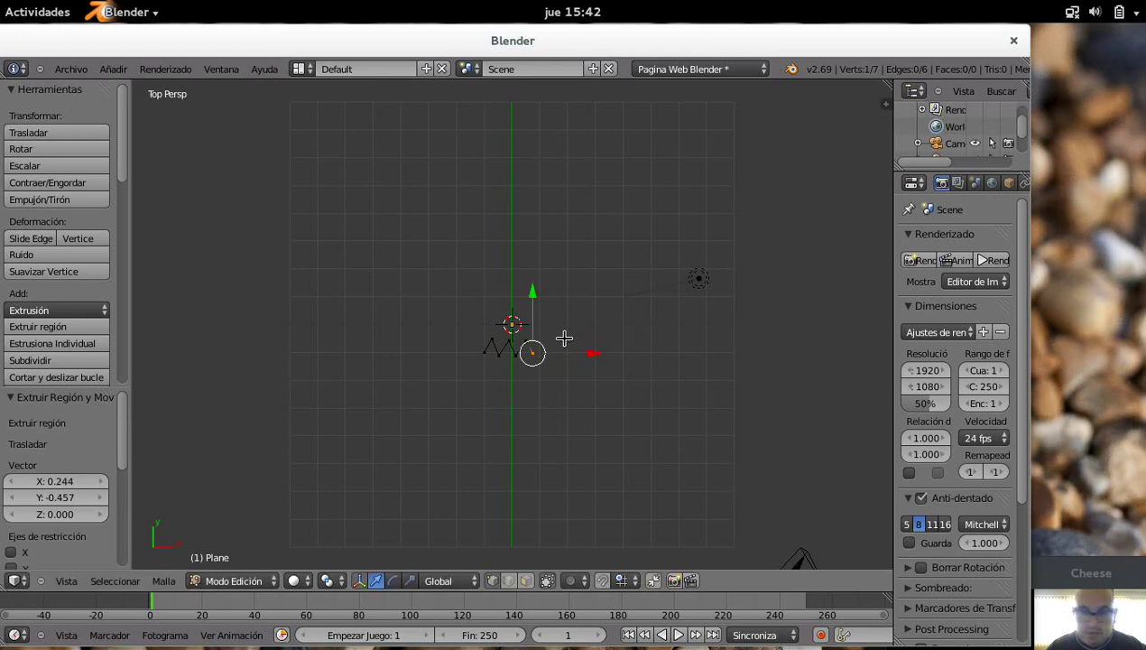
{"action": "key", "text": "a"}
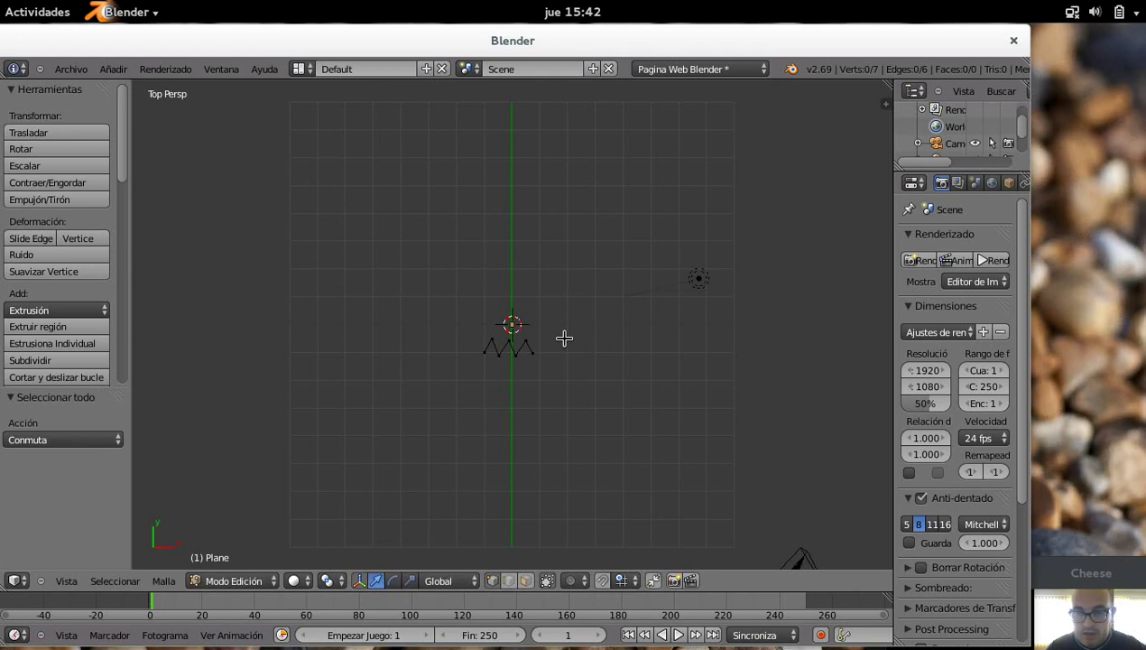
{"action": "key", "text": "a"}
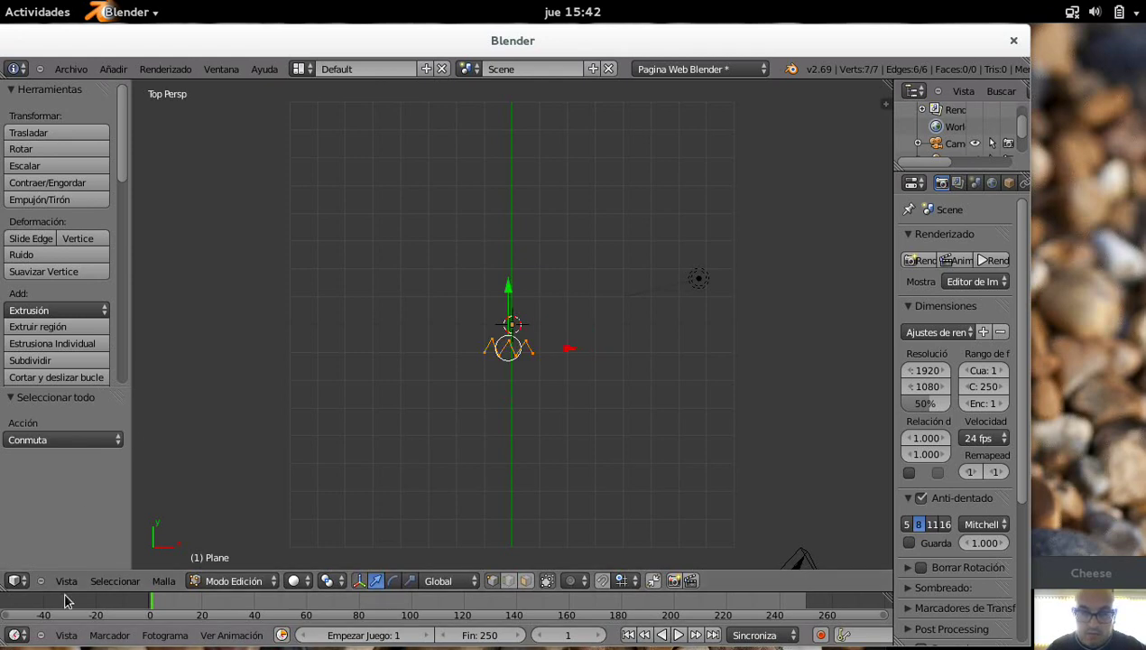
Switch to Front view and extrude the zigzag straight up along Z into pleat faces.
{"action": "left_click", "coordinate": [66, 580]}
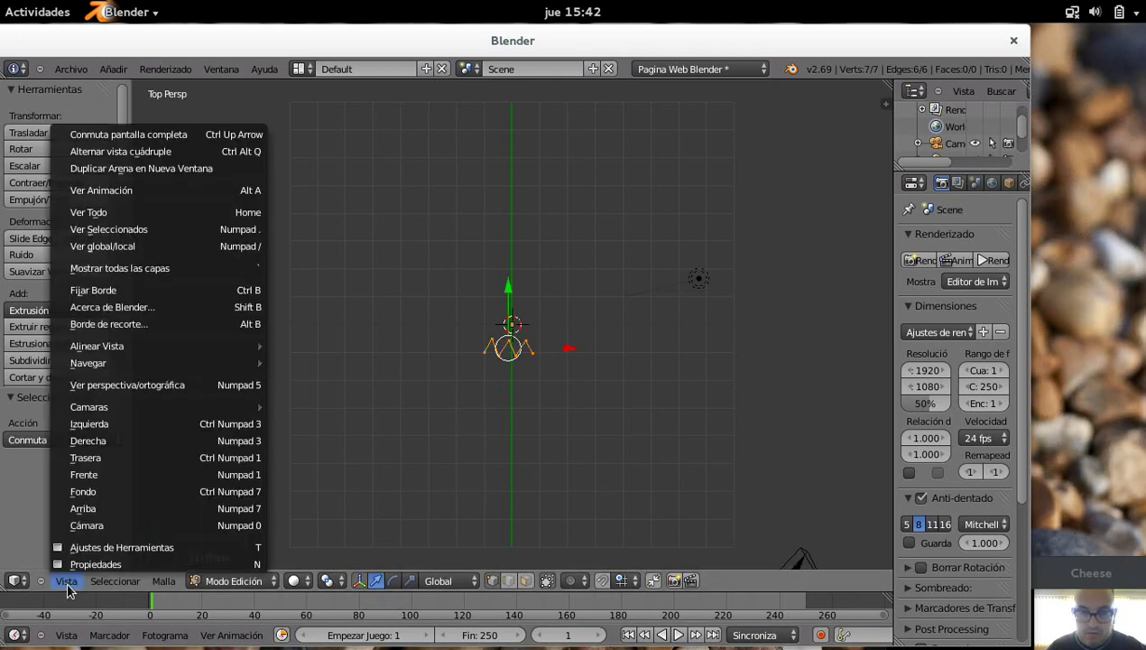
{"action": "left_click", "coordinate": [95, 475]}
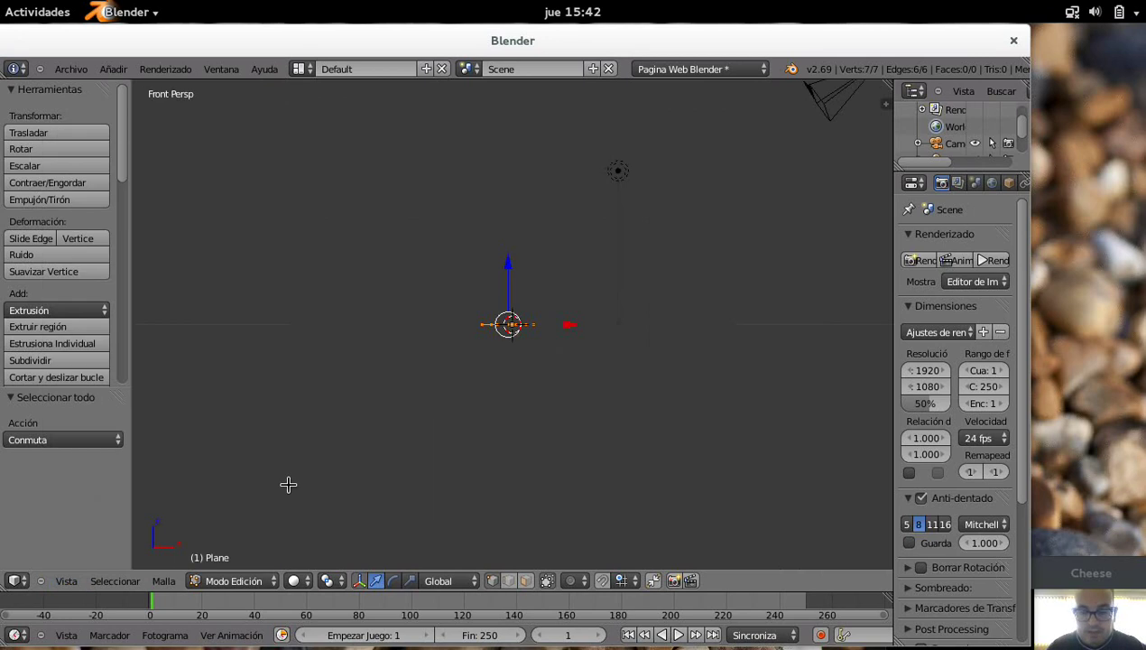
{"action": "key", "text": "e"}
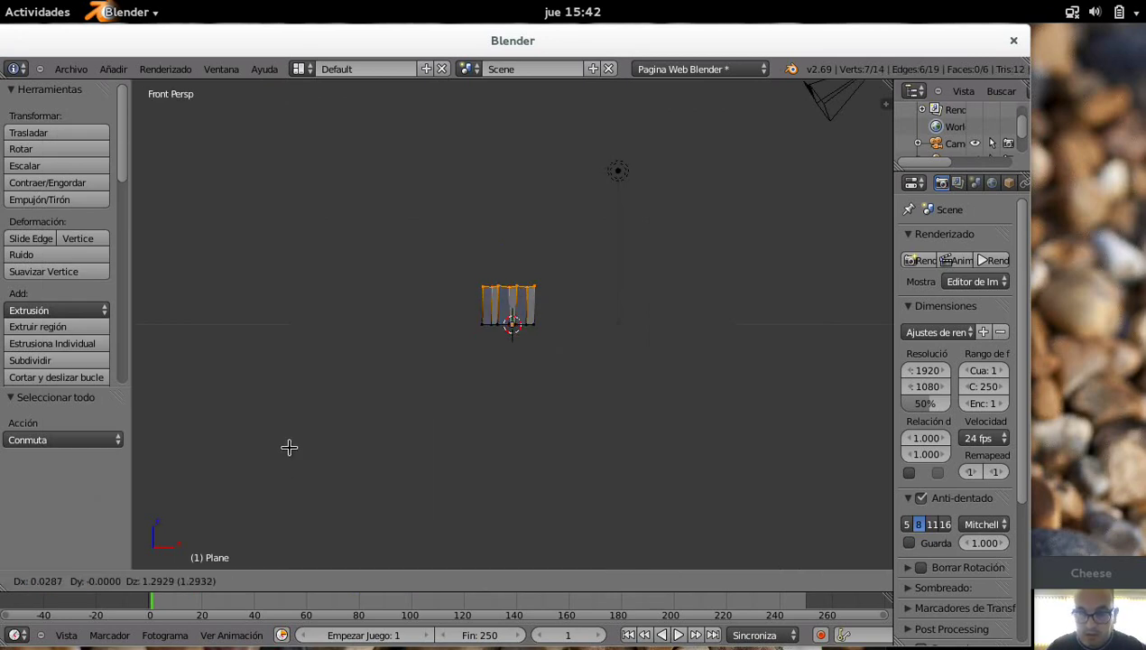
{"action": "key", "text": "z"}
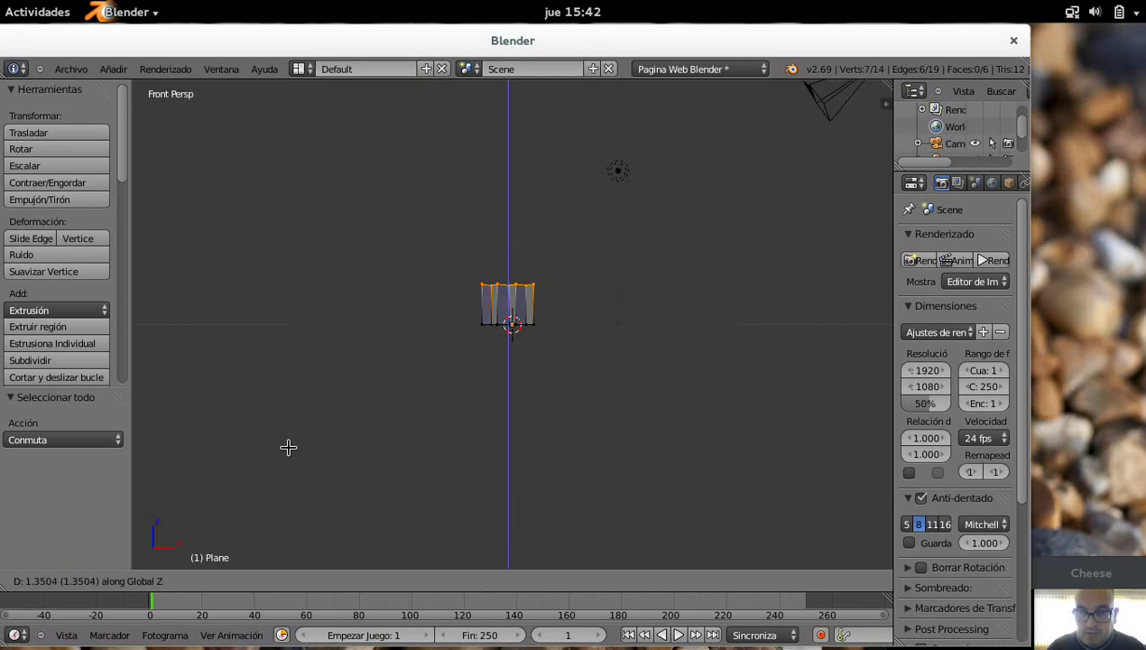
{"action": "left_click", "coordinate": [288, 449]}
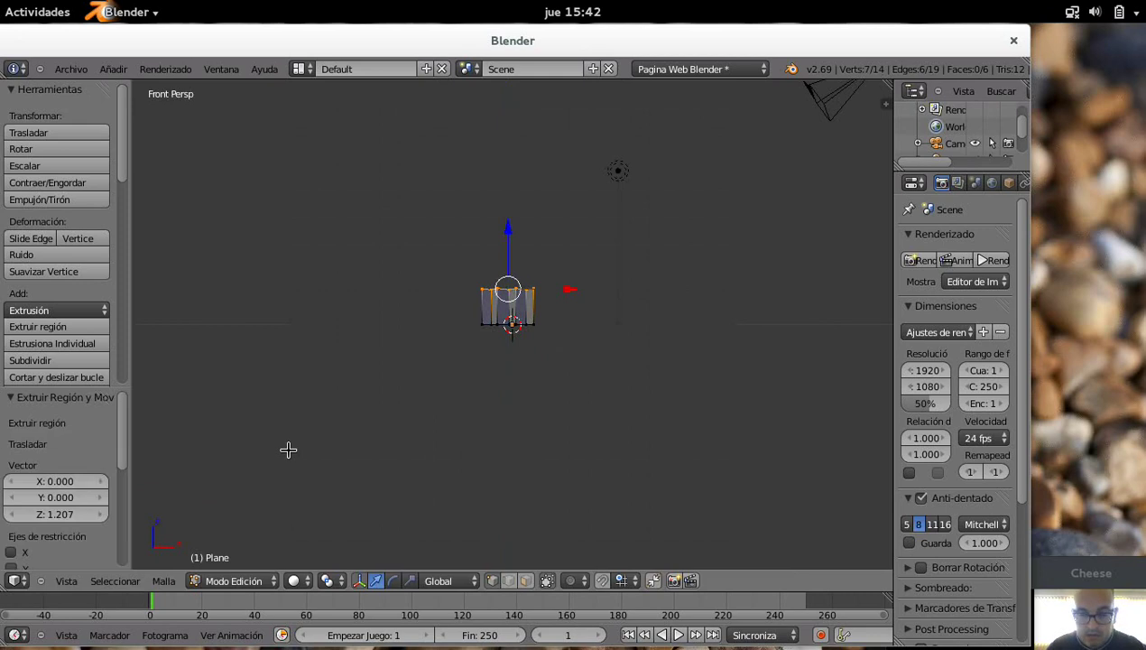
Extrude the top edges up along Z again to Z 1.896, then deselect everything.
{"action": "key", "text": "e"}
{"action": "key", "text": "z"}
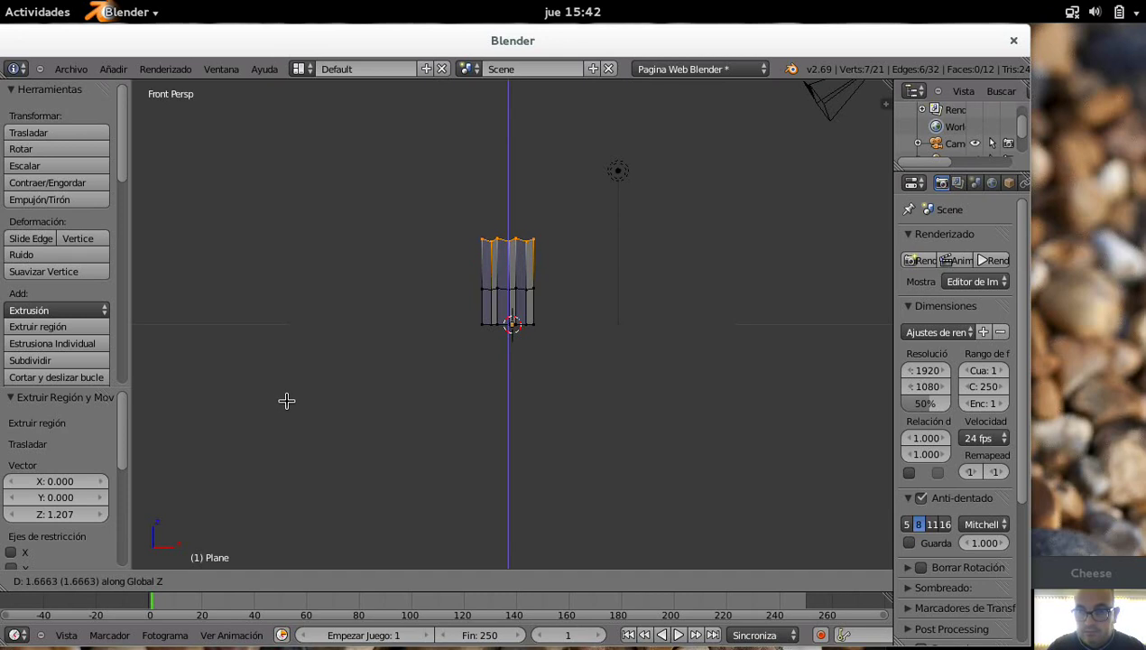
{"action": "left_click", "coordinate": [284, 395]}
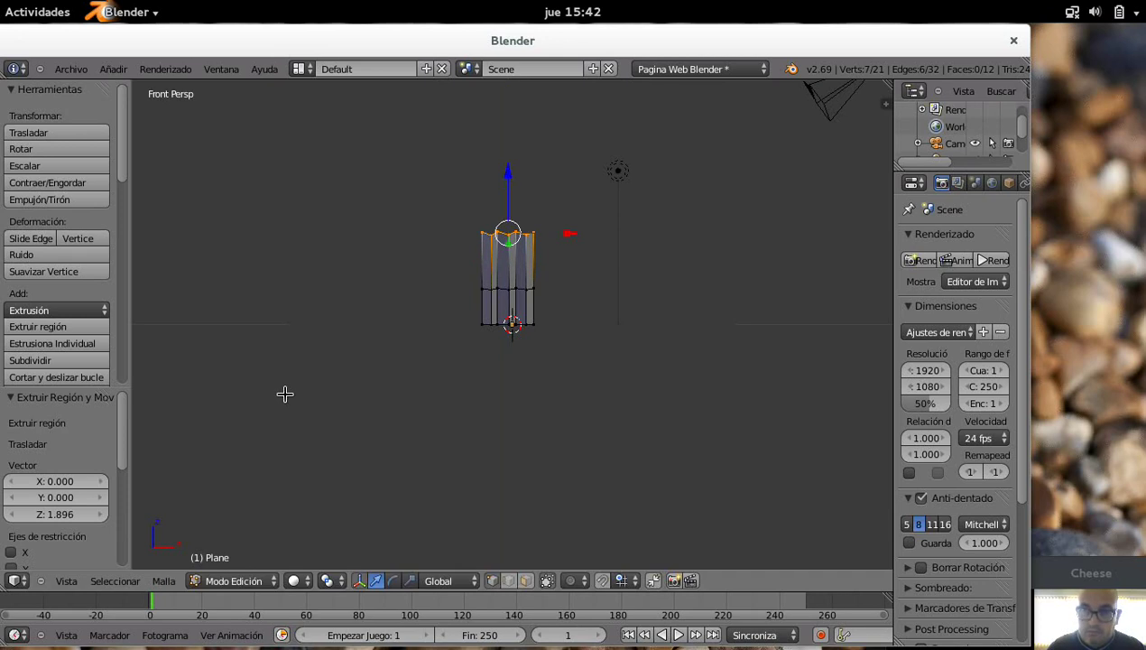
{"action": "key", "text": "a"}
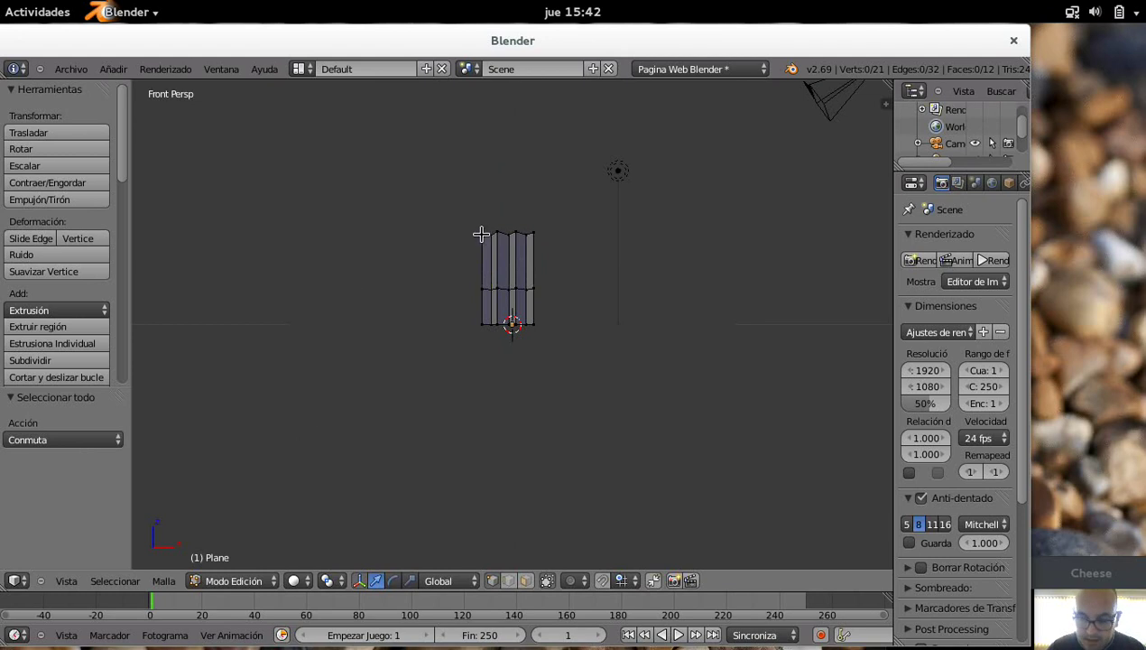
Select the four top vertices of the pleats and widen the Properties area.
{"action": "right_click", "coordinate": [481, 234]}
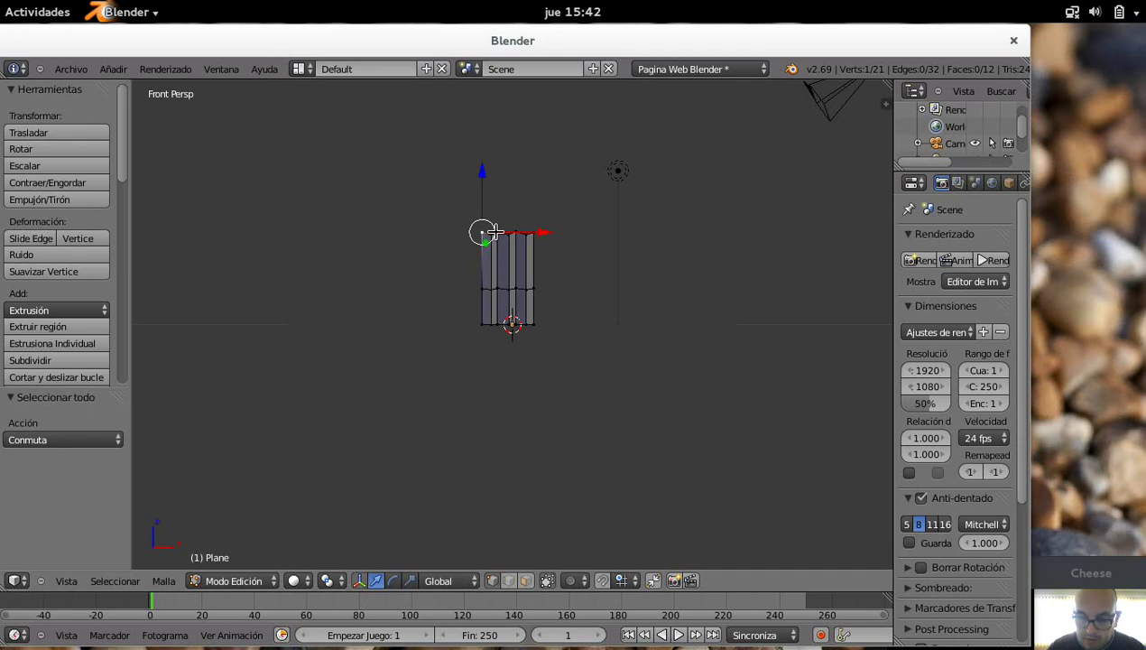
{"action": "right_click", "coordinate": [493, 232], "text": "shift"}
{"action": "right_click", "coordinate": [512, 232], "text": "shift"}
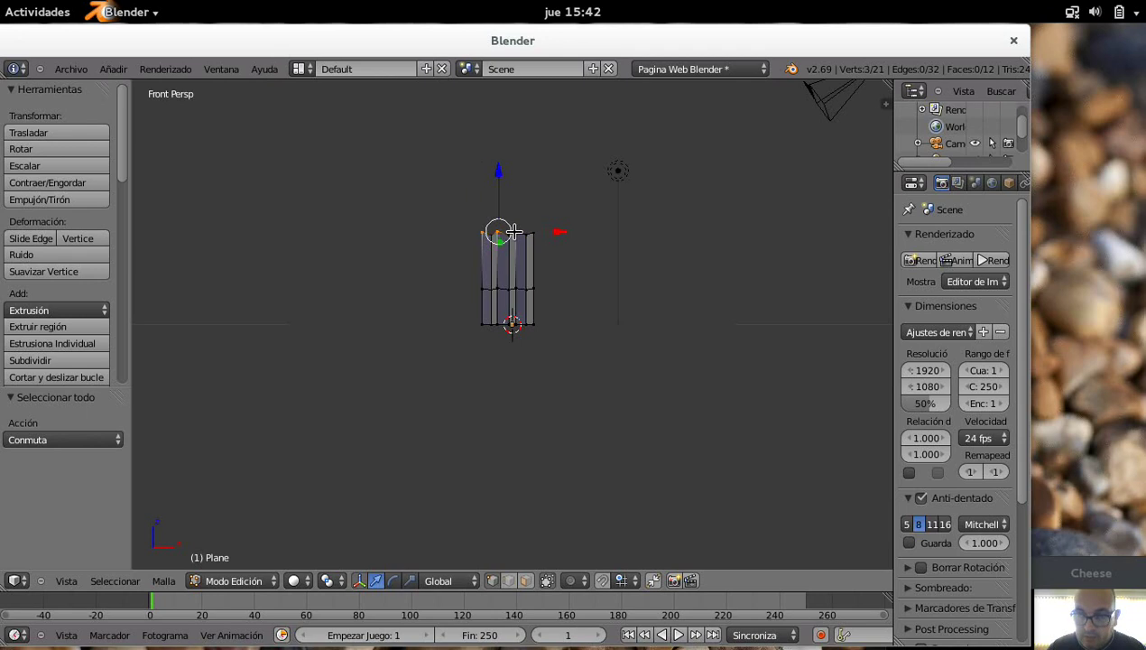
{"action": "right_click", "coordinate": [533, 232], "text": "shift"}
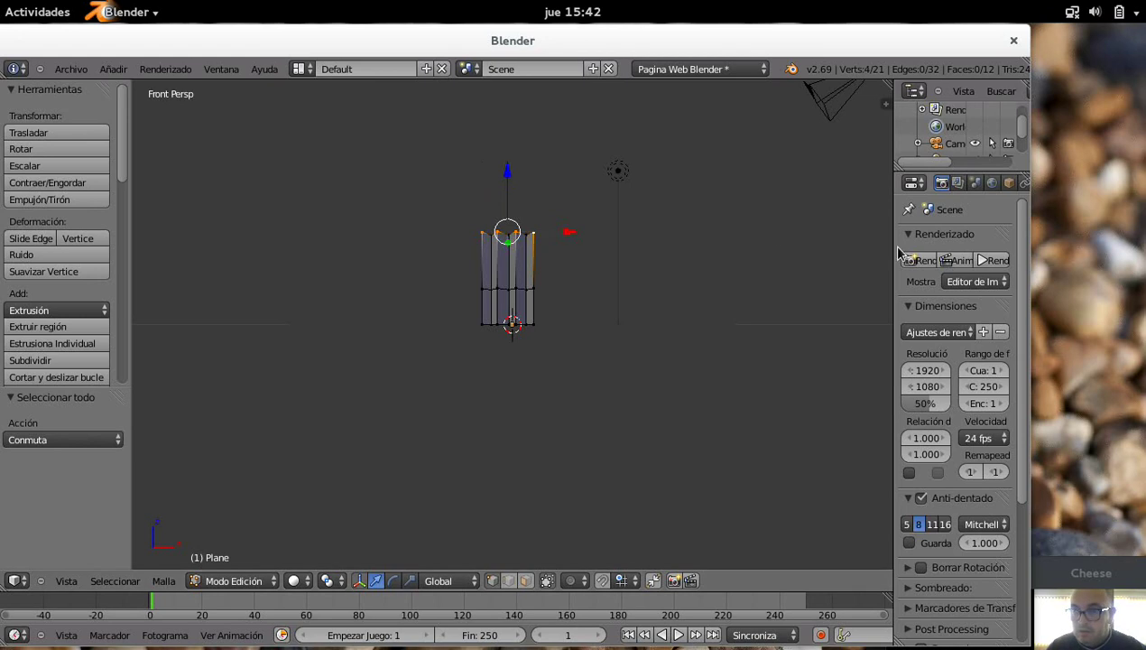
{"action": "left_click_drag", "start_coordinate": [894, 248], "coordinate": [779, 253]}
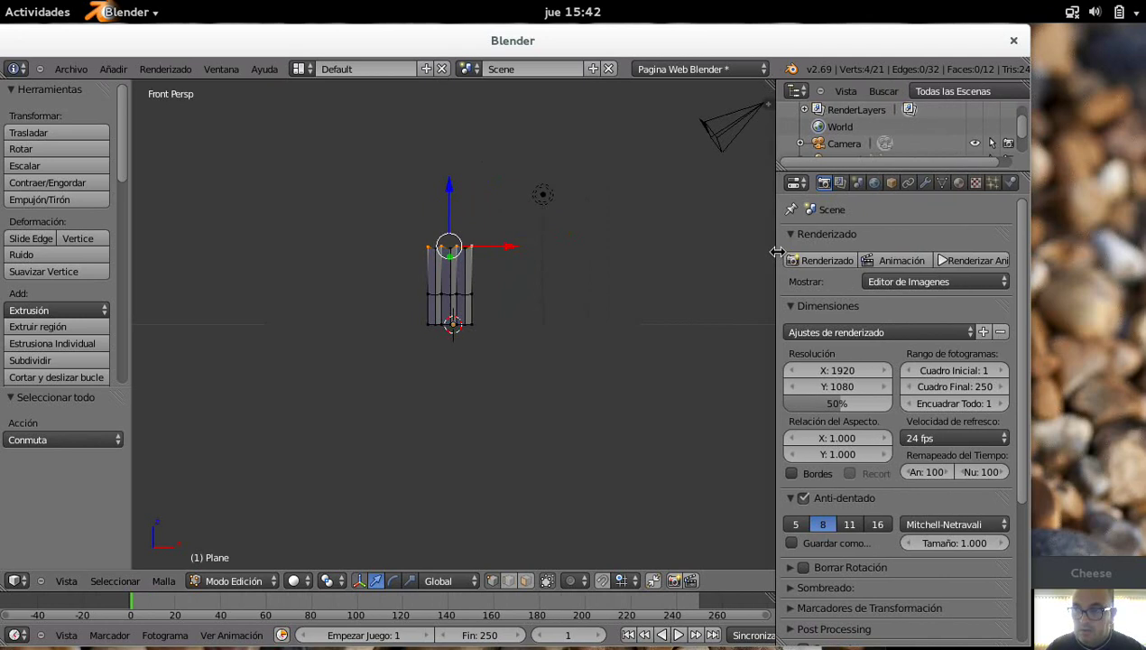
In Object Data, add the vertex group 'Grupo' and lock it.
{"action": "left_click", "coordinate": [943, 183]}
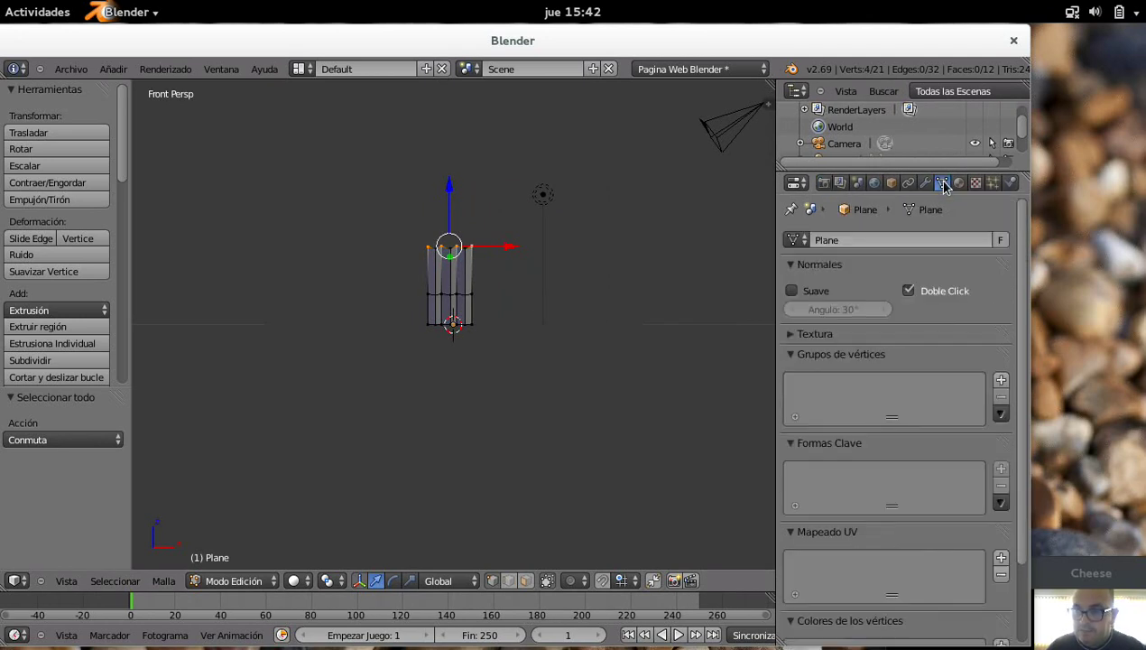
{"action": "left_click", "coordinate": [1001, 379]}
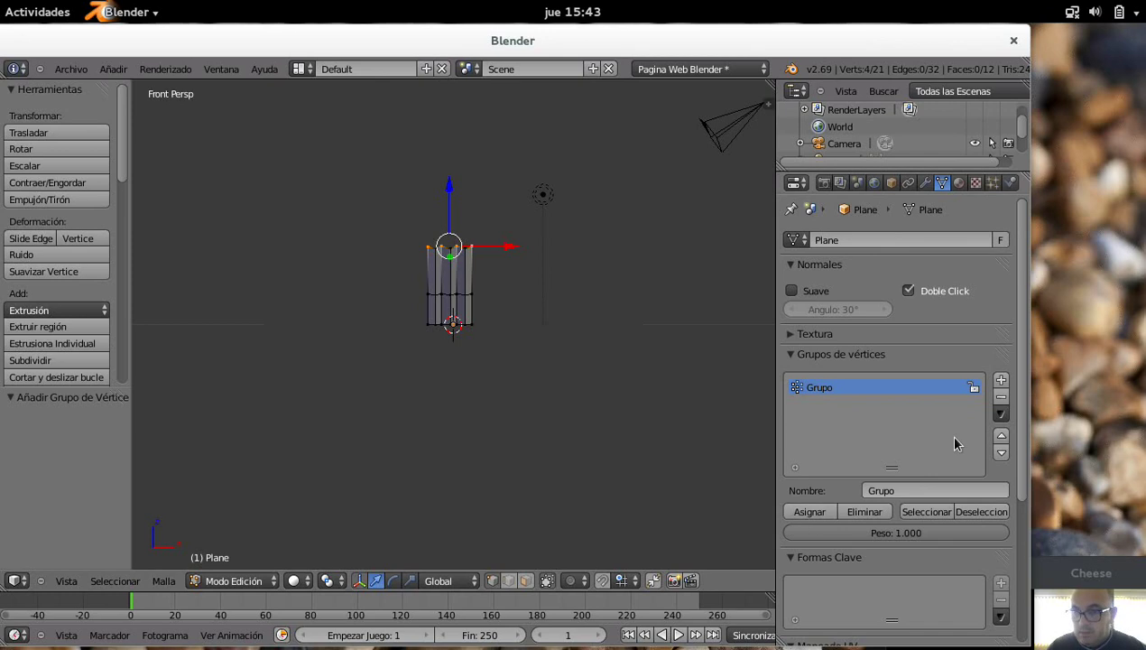
{"action": "left_click", "coordinate": [975, 390]}
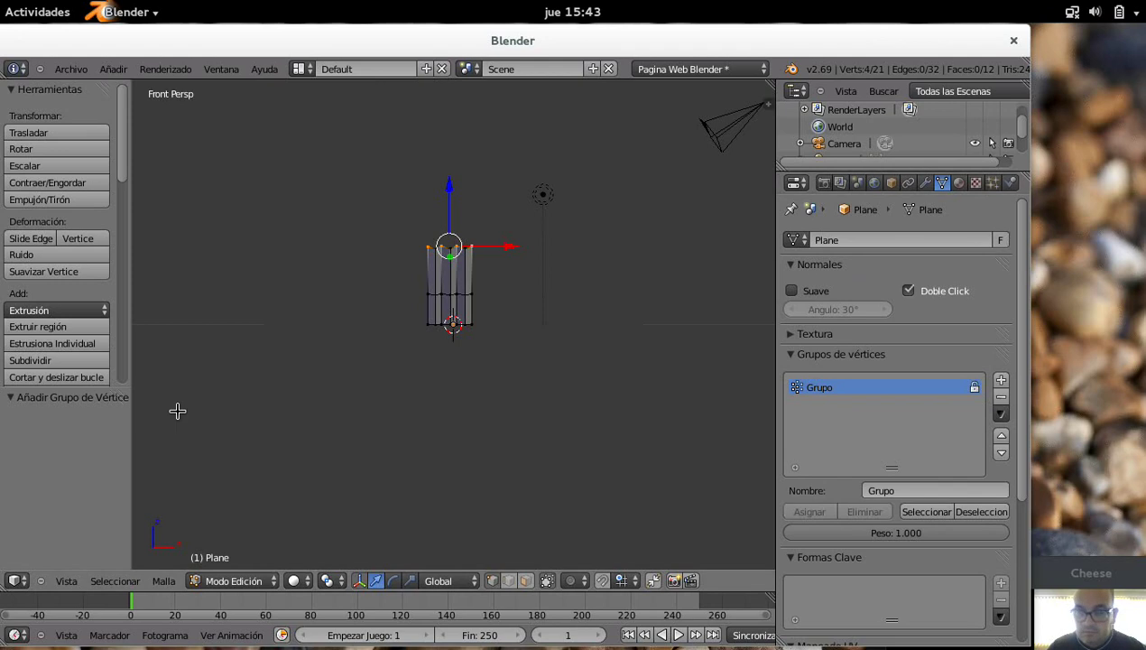
Toggle the plane from Edit Mode to Object Mode and back to Edit Mode.
{"action": "left_click", "coordinate": [63, 585]}
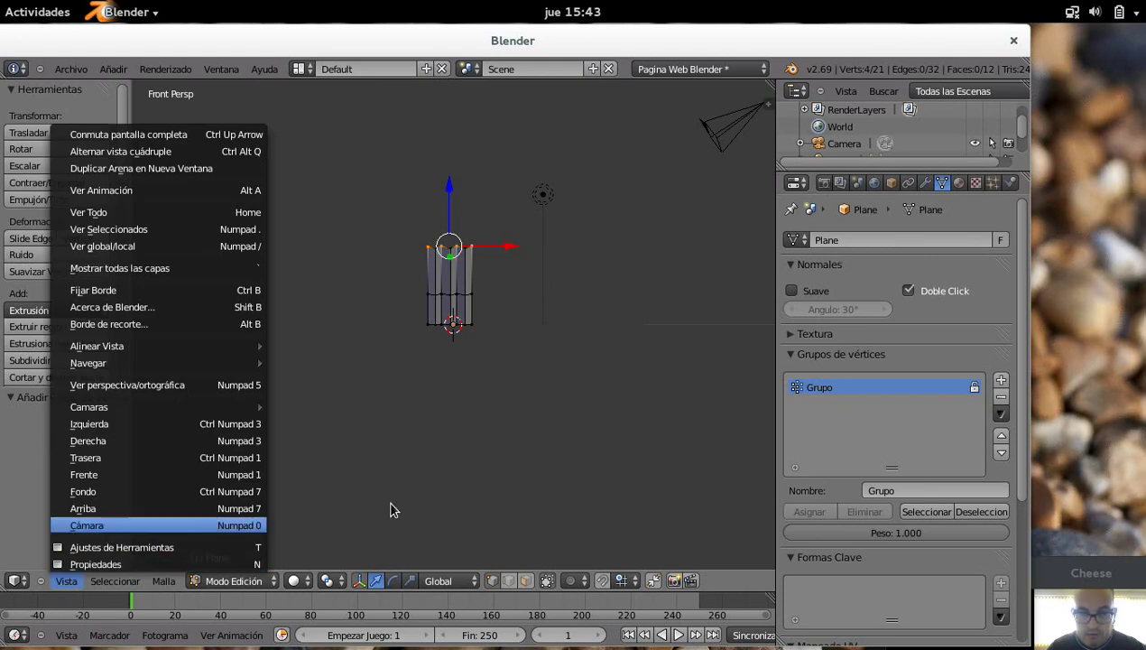
{"action": "left_click", "coordinate": [439, 464]}
{"action": "left_click", "coordinate": [224, 581]}
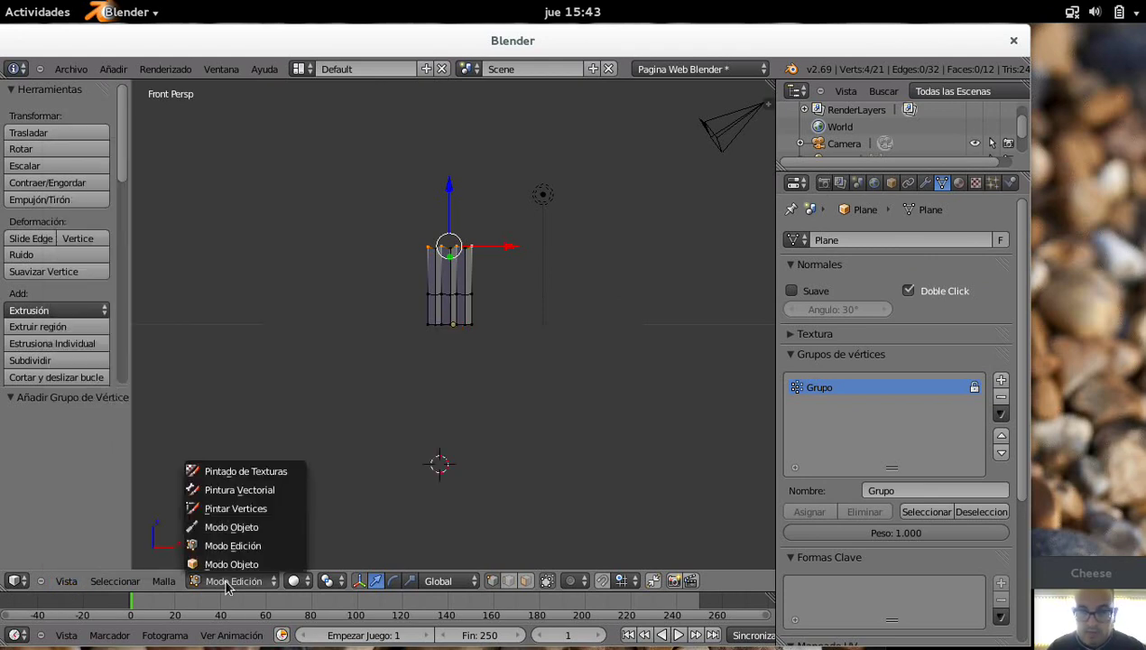
{"action": "left_click", "coordinate": [232, 564]}
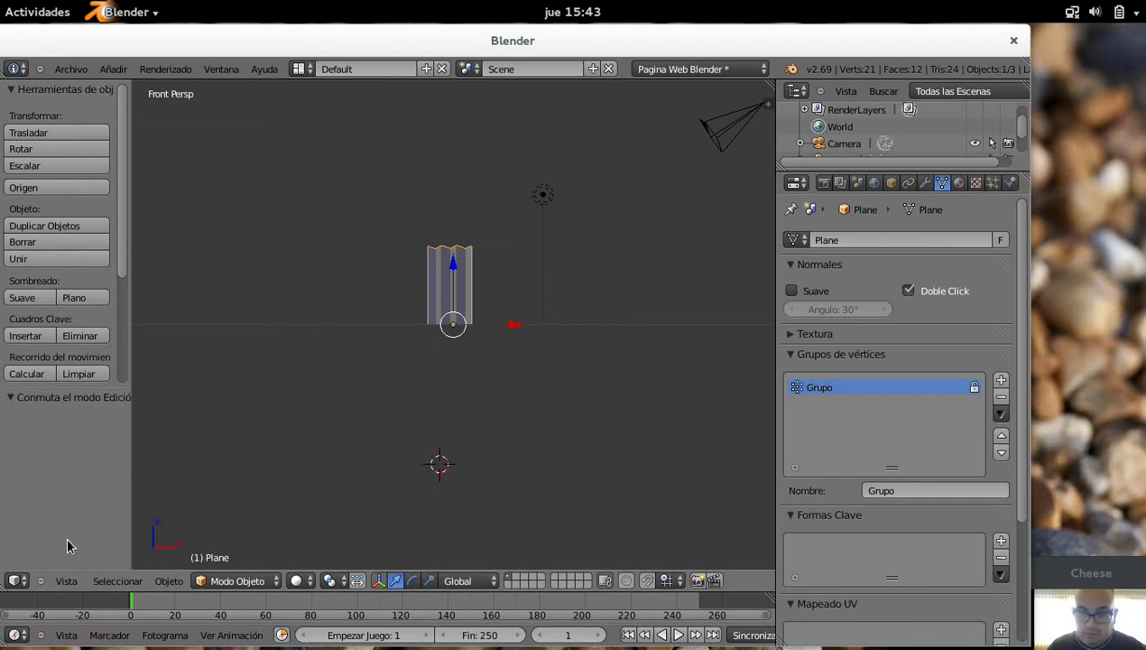
{"action": "left_click", "coordinate": [229, 581]}
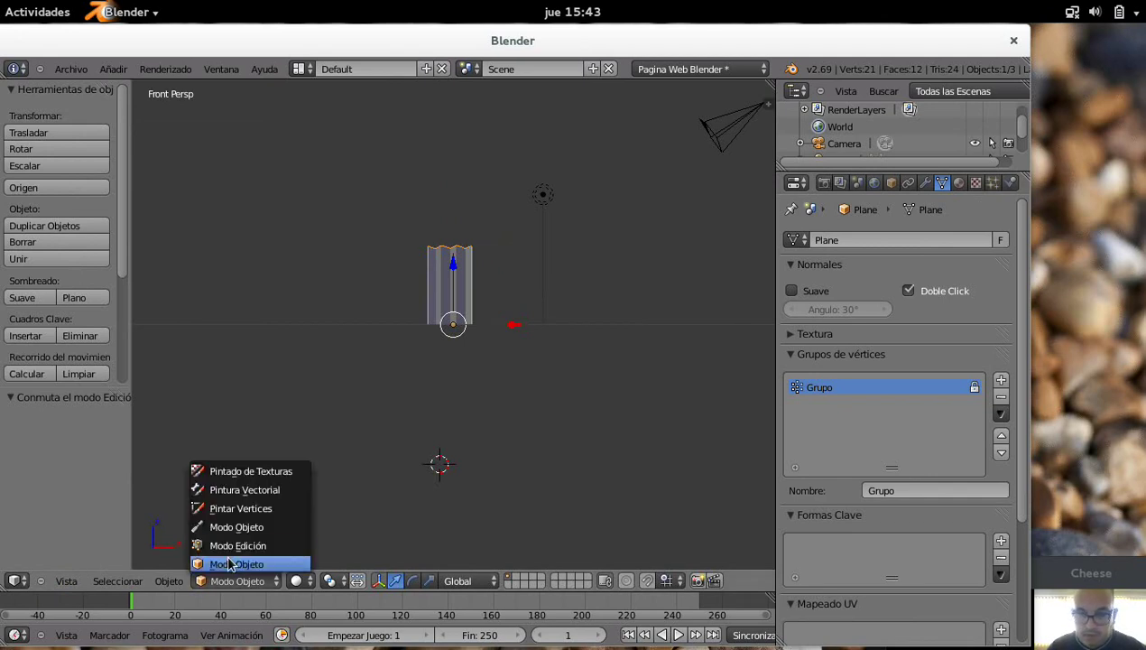
{"action": "left_click", "coordinate": [228, 546]}
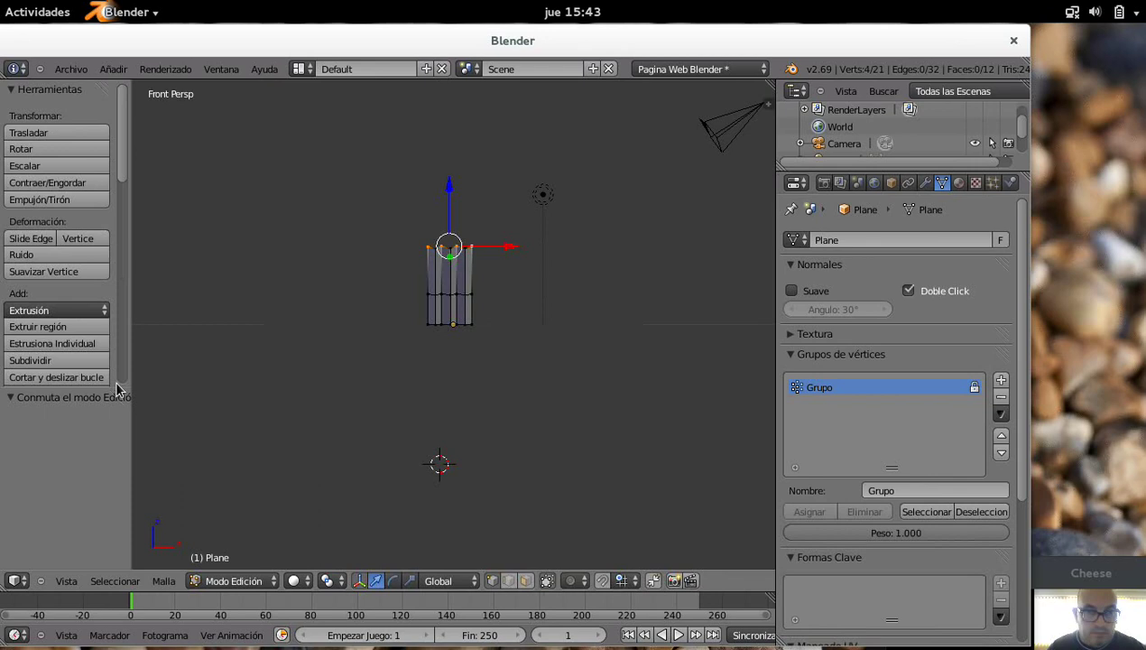
Subdivide the current selection, increase its cuts, and place the 3D cursor left of the curtain.
{"action": "mouse_move", "coordinate": [94, 286]}
{"action": "left_mouse_down"}
{"action": "mouse_move", "coordinate": [64, 470]}
{"action": "mouse_move", "coordinate": [106, 517]}
{"action": "left_mouse_up"}
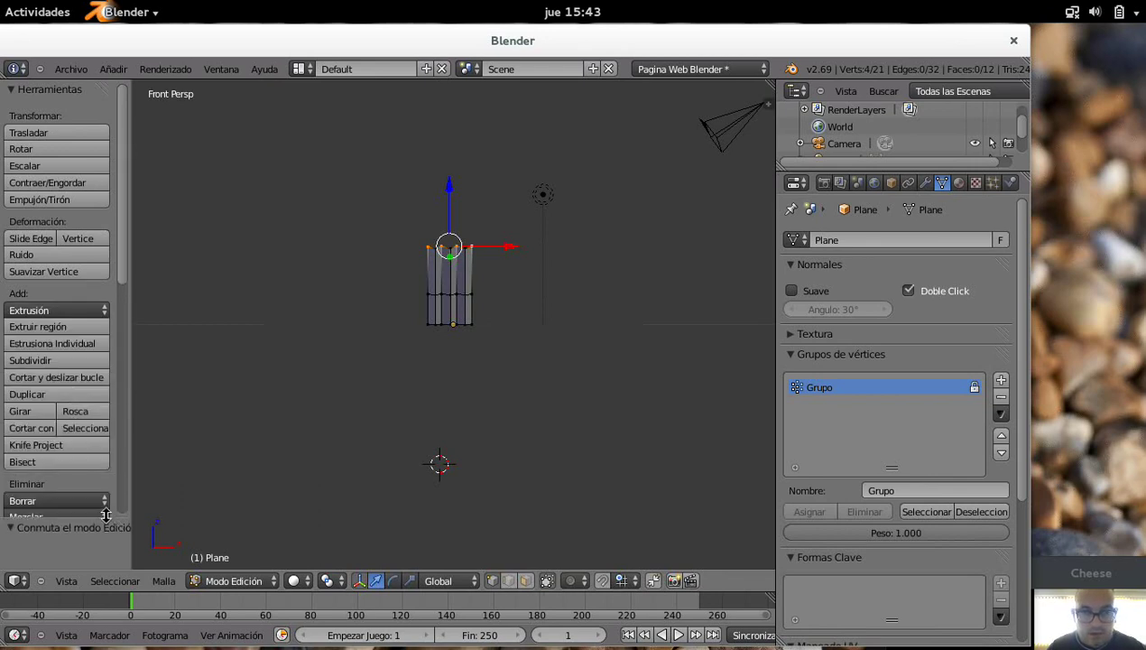
{"action": "left_click", "coordinate": [27, 365]}
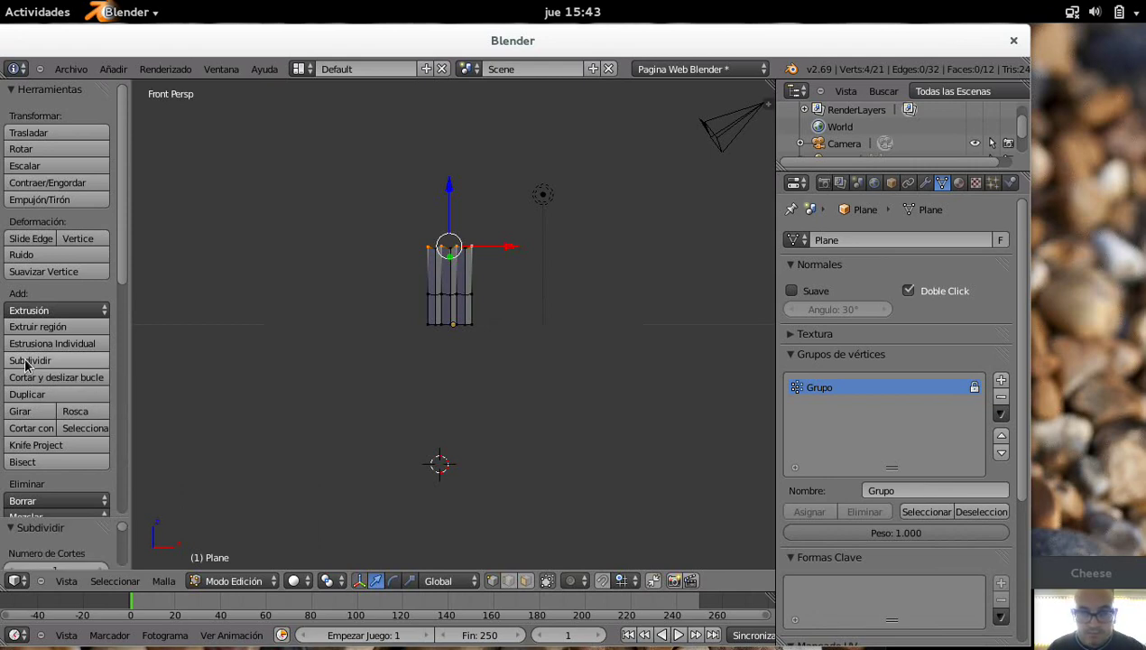
{"action": "scroll", "coordinate": [122, 553], "scroll_direction": "down", "scroll_amount": 2}
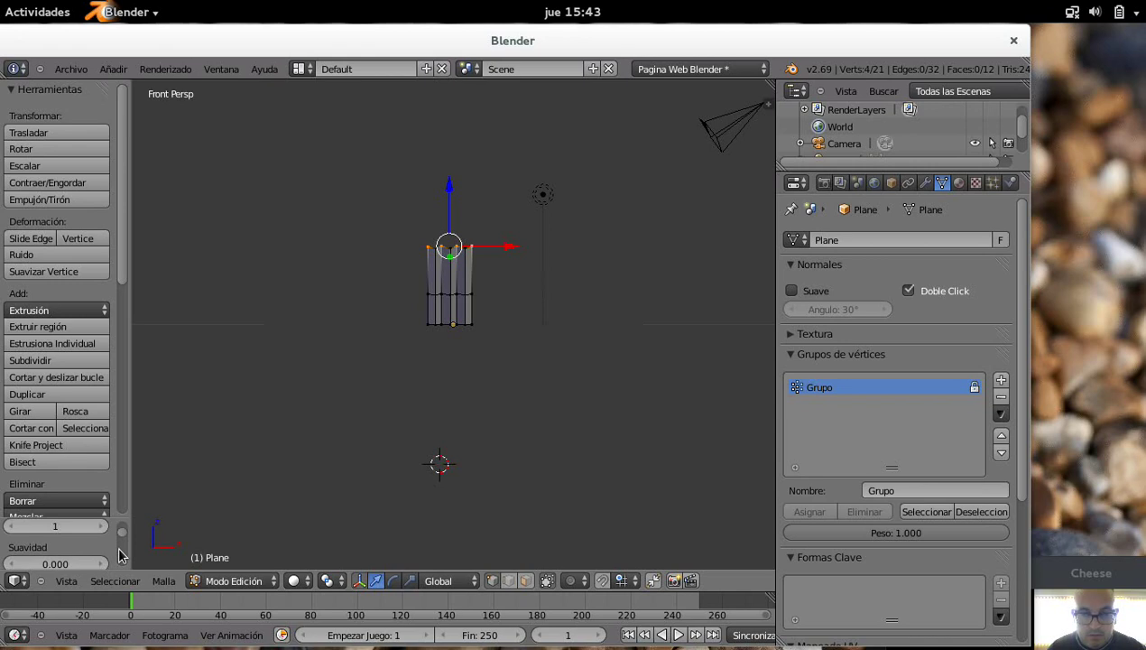
{"action": "left_click", "coordinate": [101, 525]}
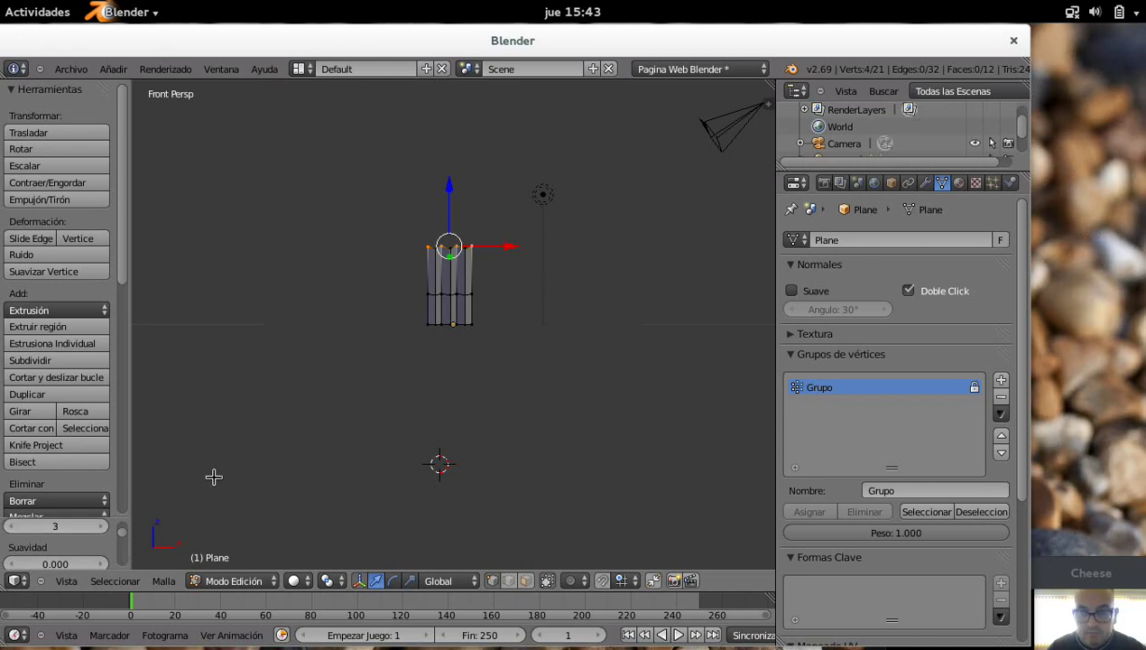
{"action": "scroll", "coordinate": [214, 477], "scroll_direction": "down", "scroll_amount": 2}
{"action": "scroll", "coordinate": [213, 476], "scroll_direction": "up", "scroll_amount": 5}
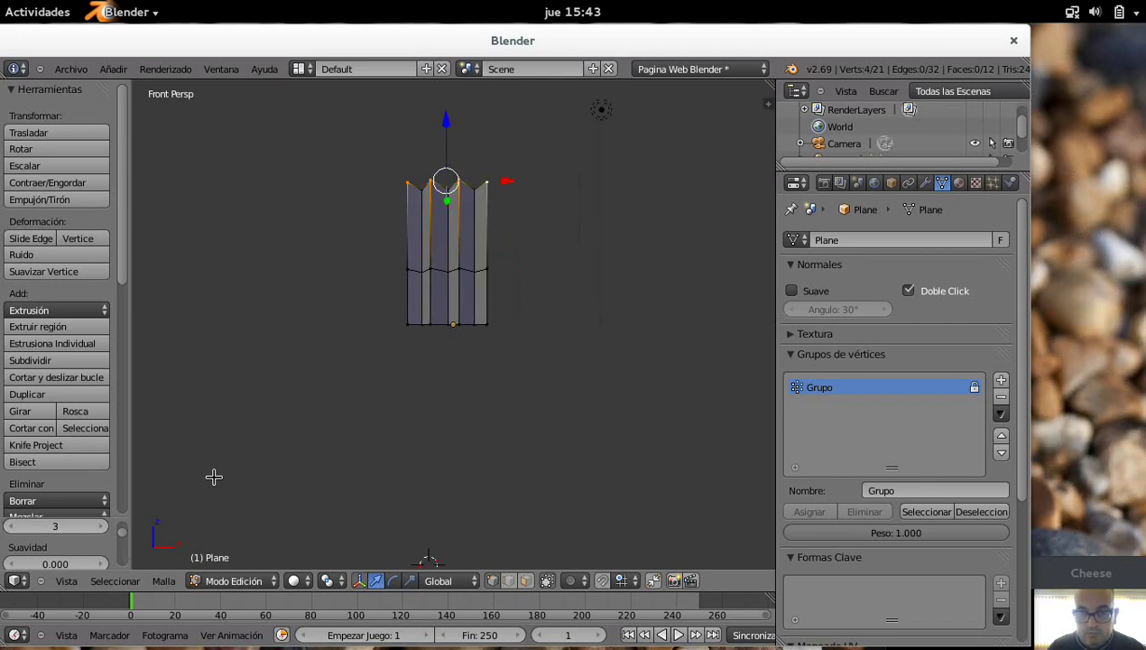
{"action": "left_click", "coordinate": [271, 359]}
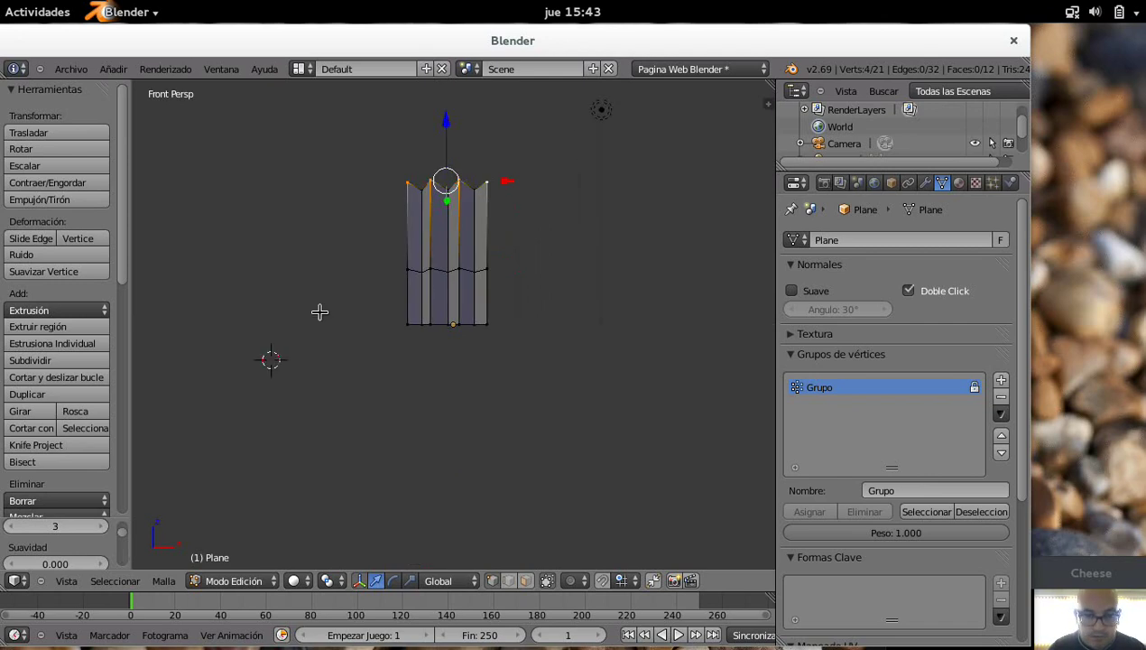
Select the whole curtain, subdivide it twice to 225 vertices, and return to Object Mode.
{"action": "key", "text": "a"}
{"action": "key", "text": "a"}
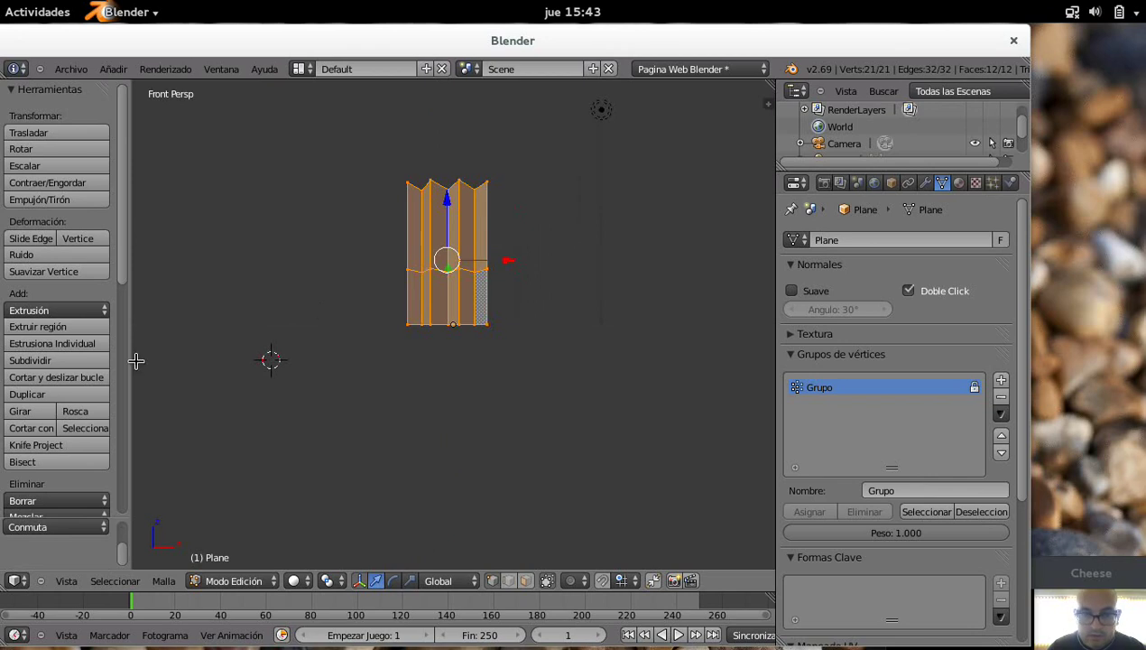
{"action": "left_click", "coordinate": [35, 361]}
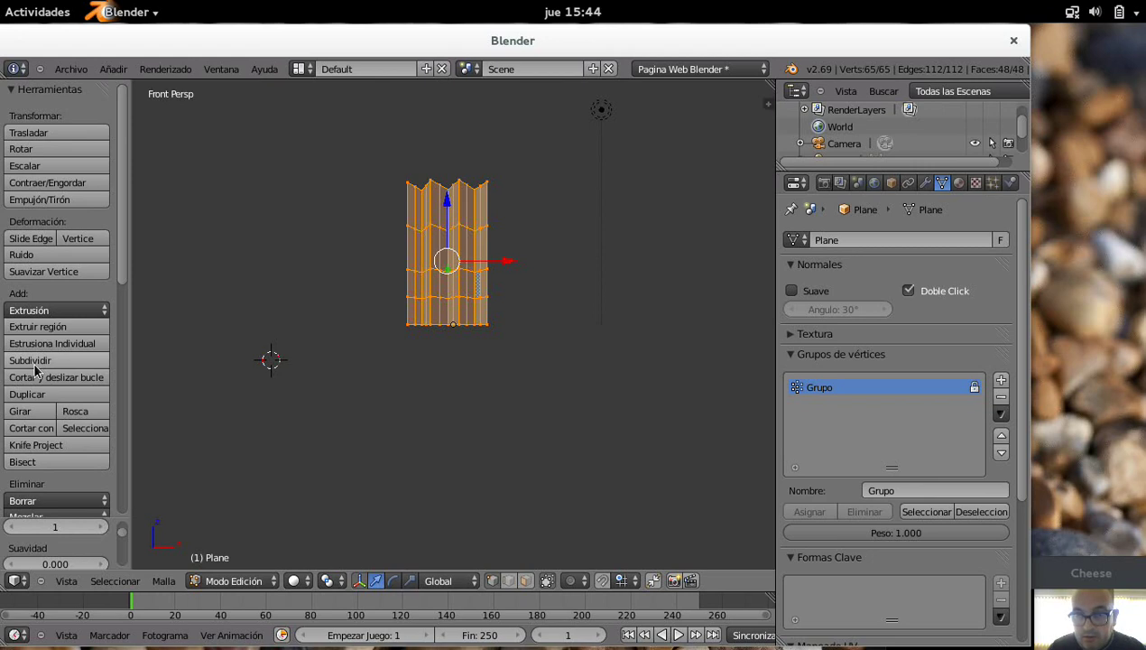
{"action": "left_click", "coordinate": [34, 366]}
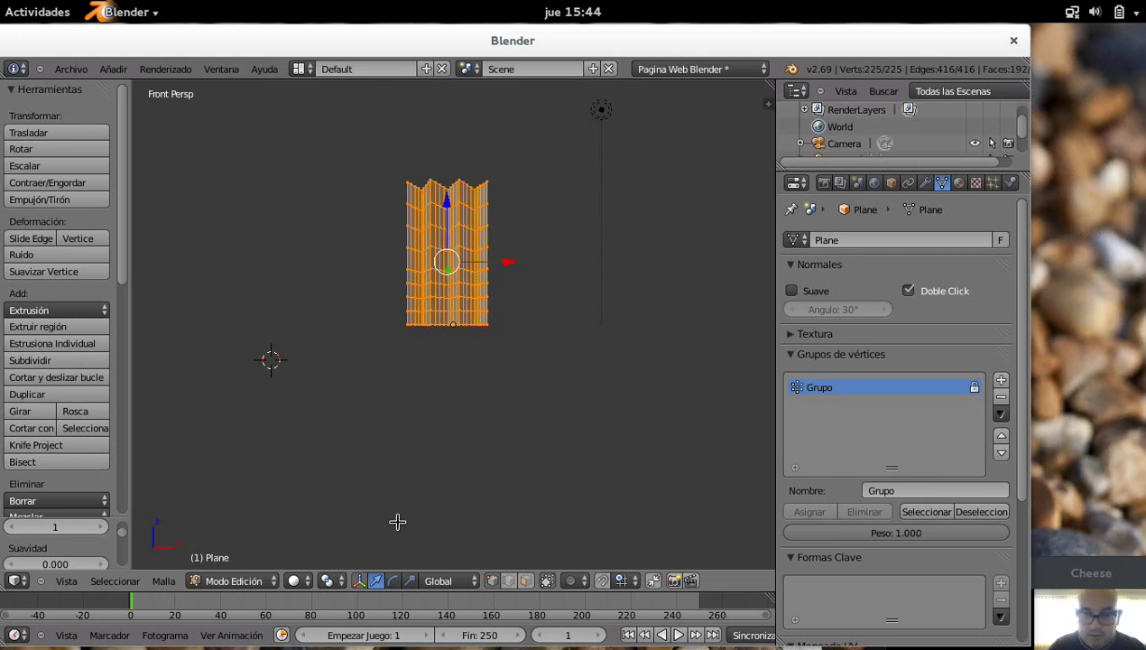
{"action": "left_click", "coordinate": [226, 582]}
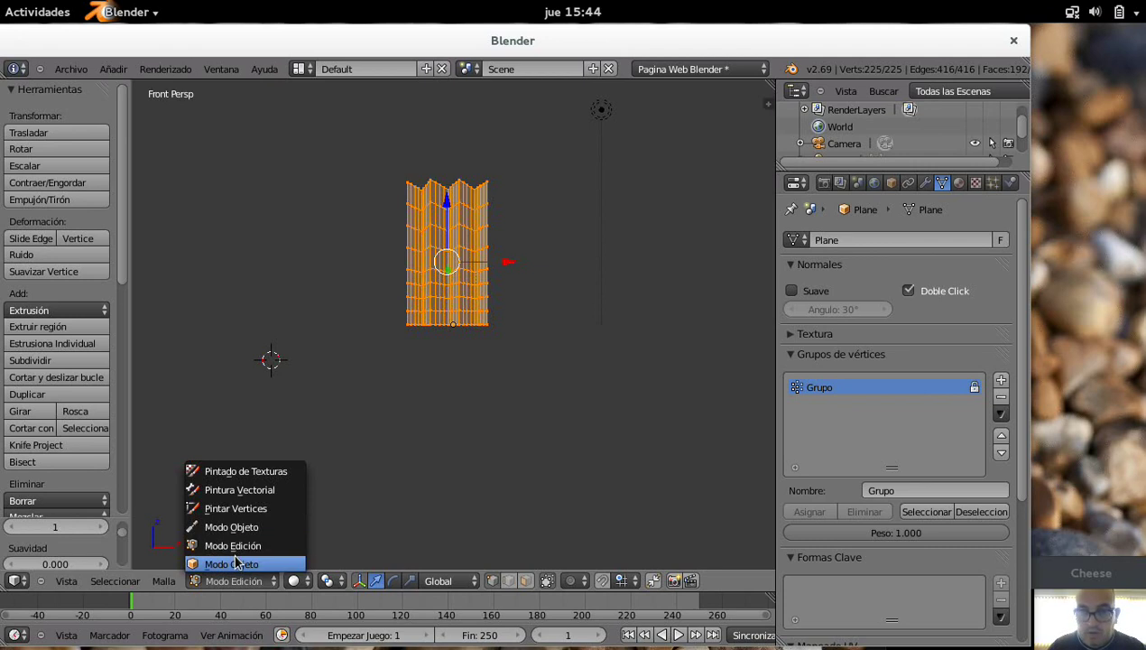
{"action": "left_click", "coordinate": [237, 563]}
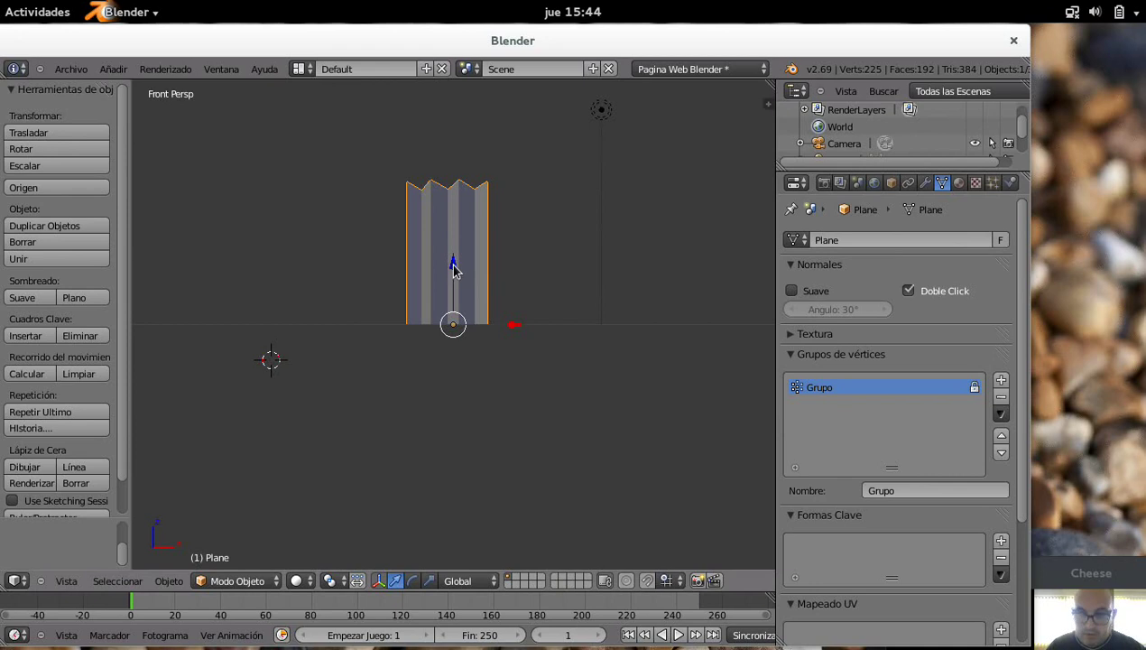
Raise the curtain slightly along Z and add Cloth (Tela) physics to it.
{"action": "left_click_drag", "start_coordinate": [453, 263], "coordinate": [449, 250]}
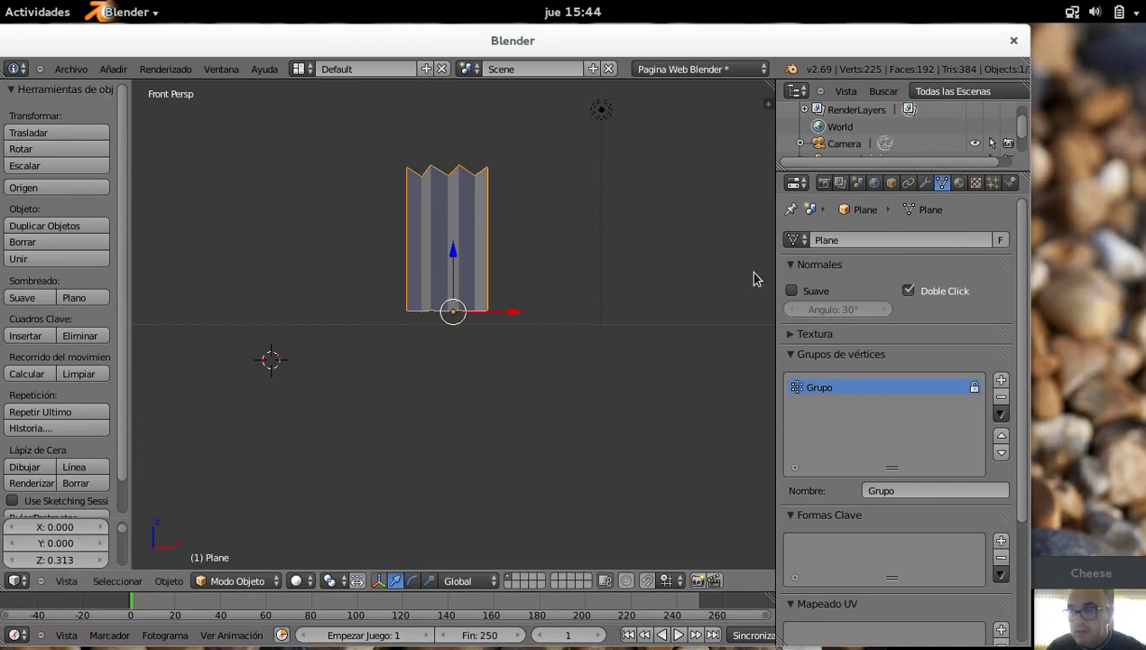
{"action": "left_click", "coordinate": [1011, 183]}
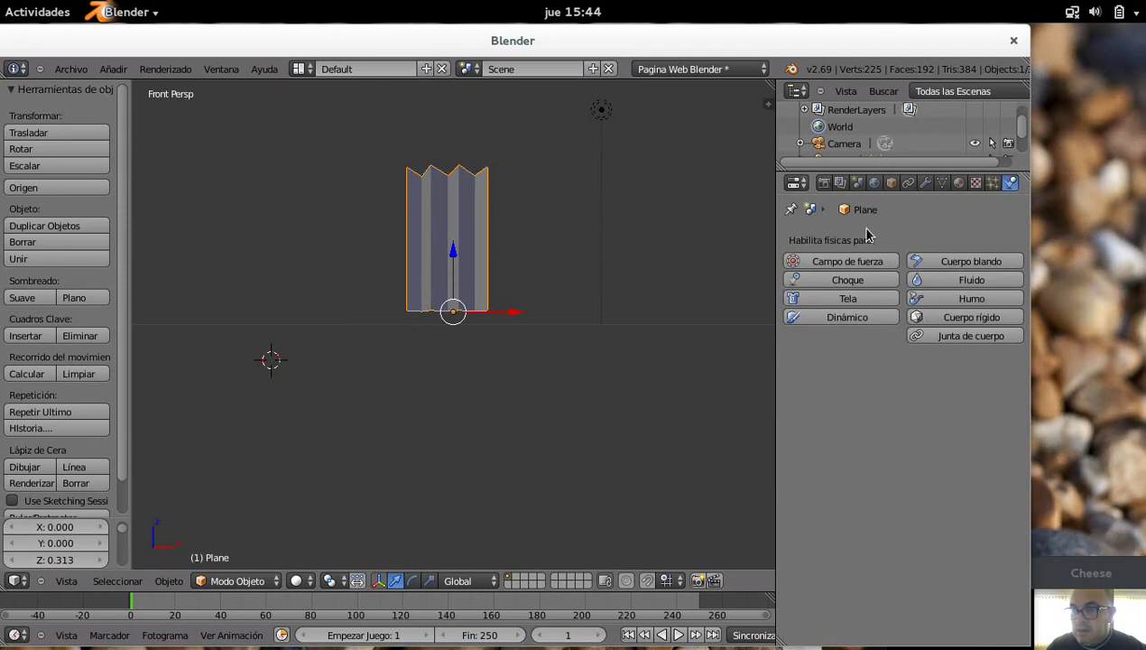
{"action": "left_click", "coordinate": [846, 300]}
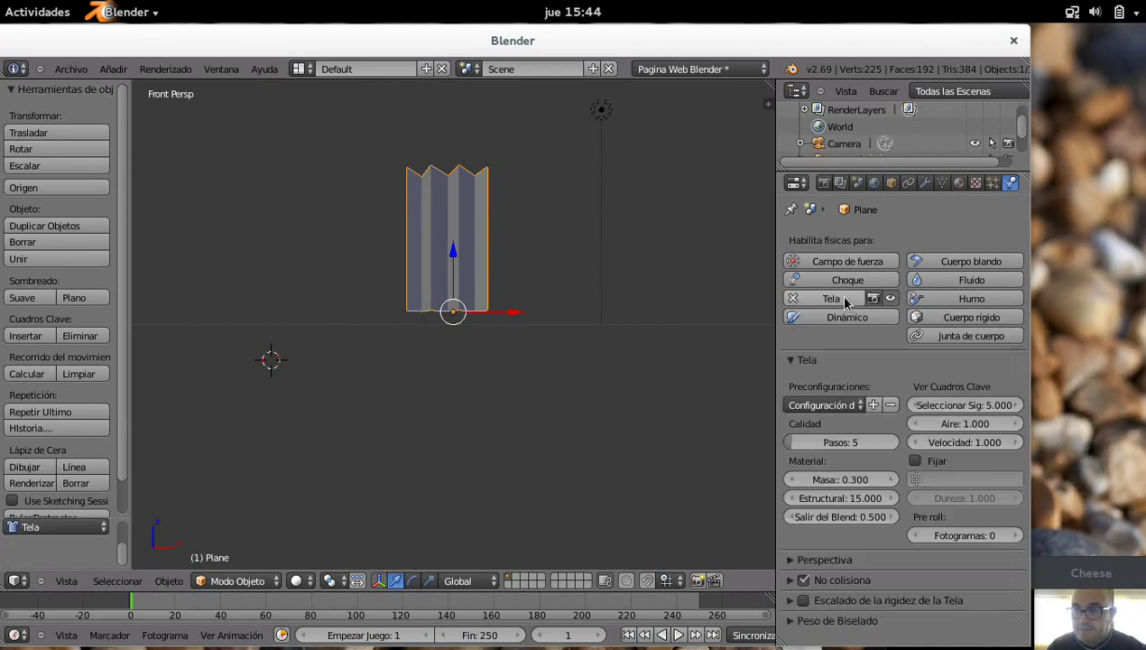
Pin the cloth with the Grupo vertex group and enable self collision.
{"action": "left_click", "coordinate": [916, 461]}
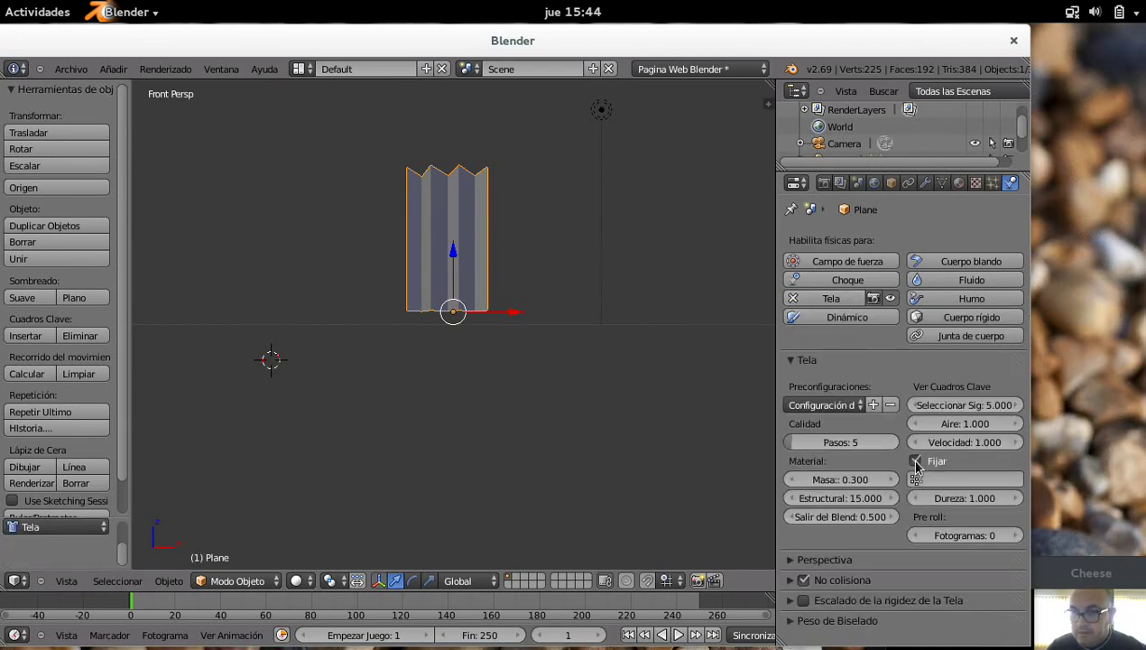
{"action": "left_click", "coordinate": [937, 480]}
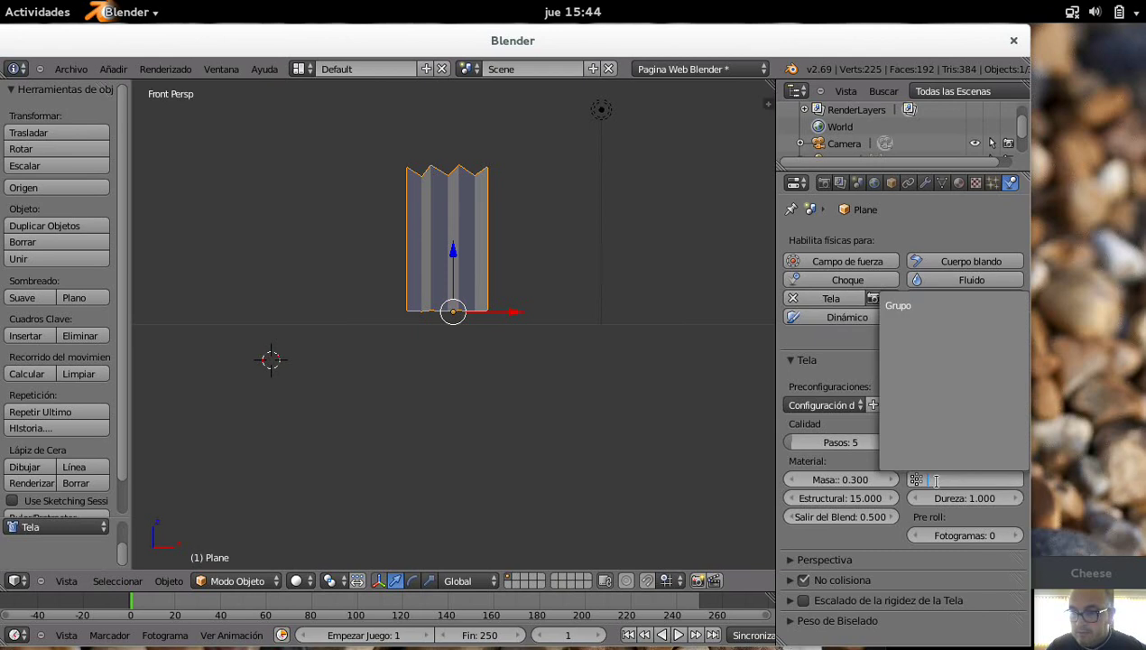
{"action": "left_click", "coordinate": [913, 305]}
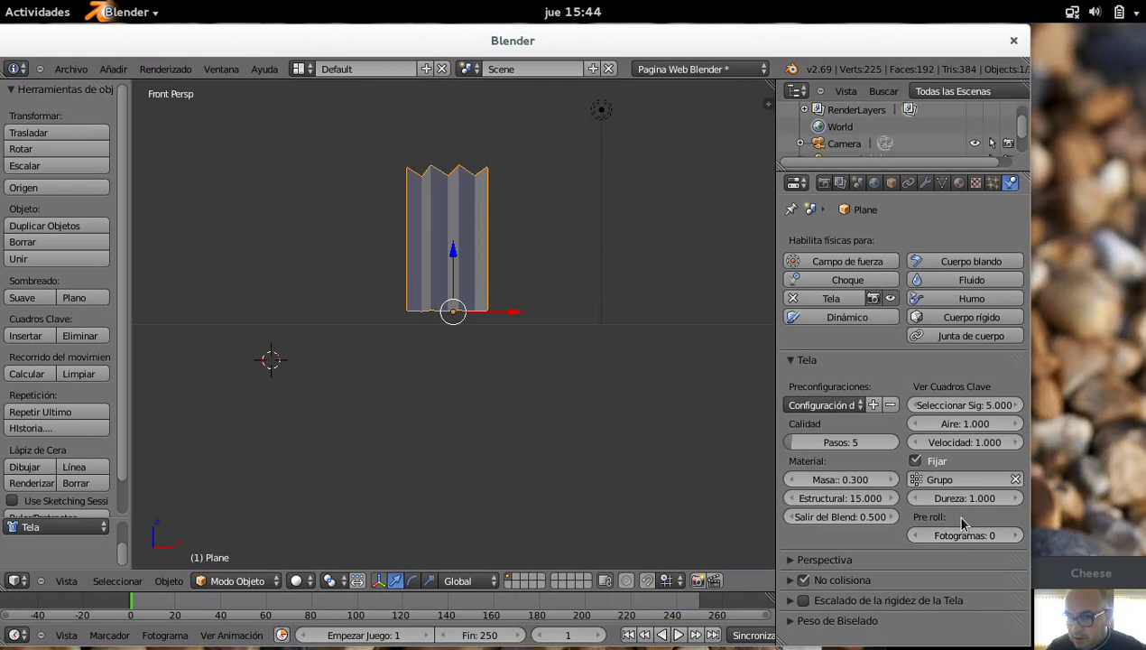
{"action": "left_click", "coordinate": [791, 585]}
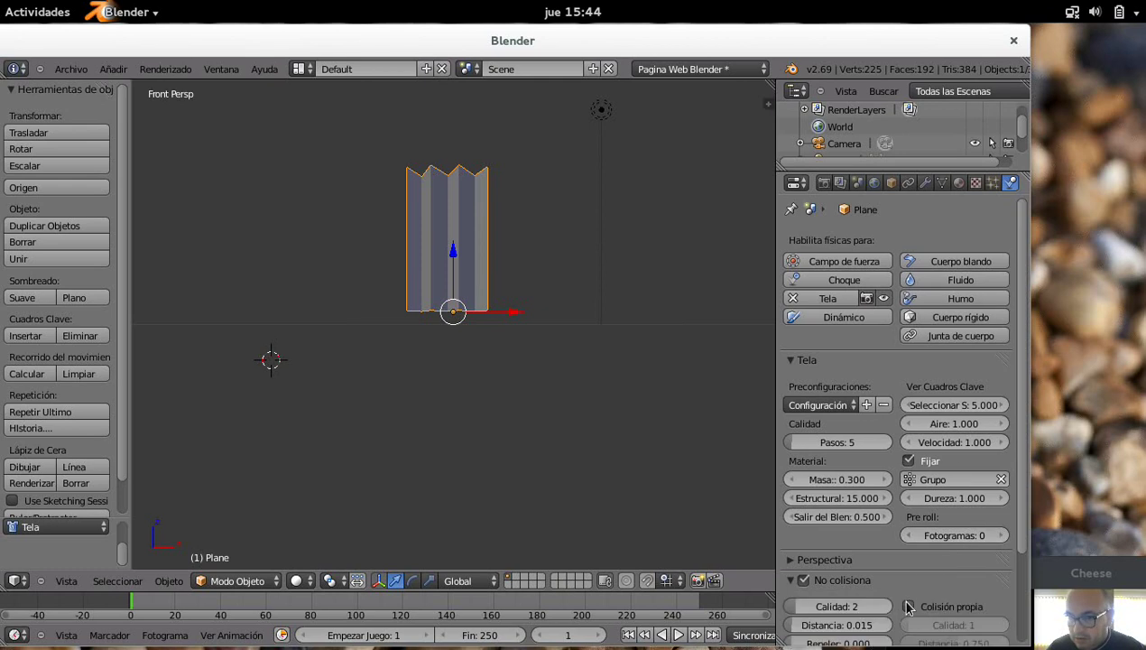
{"action": "left_click", "coordinate": [909, 608]}
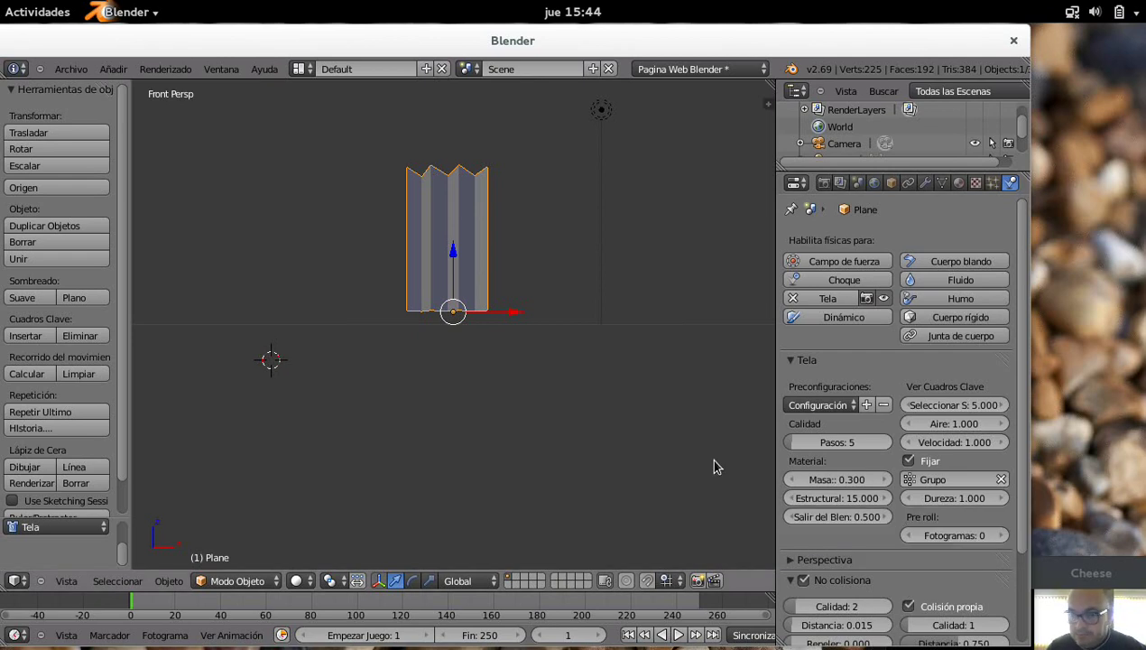
{"action": "left_click", "coordinate": [677, 635]}
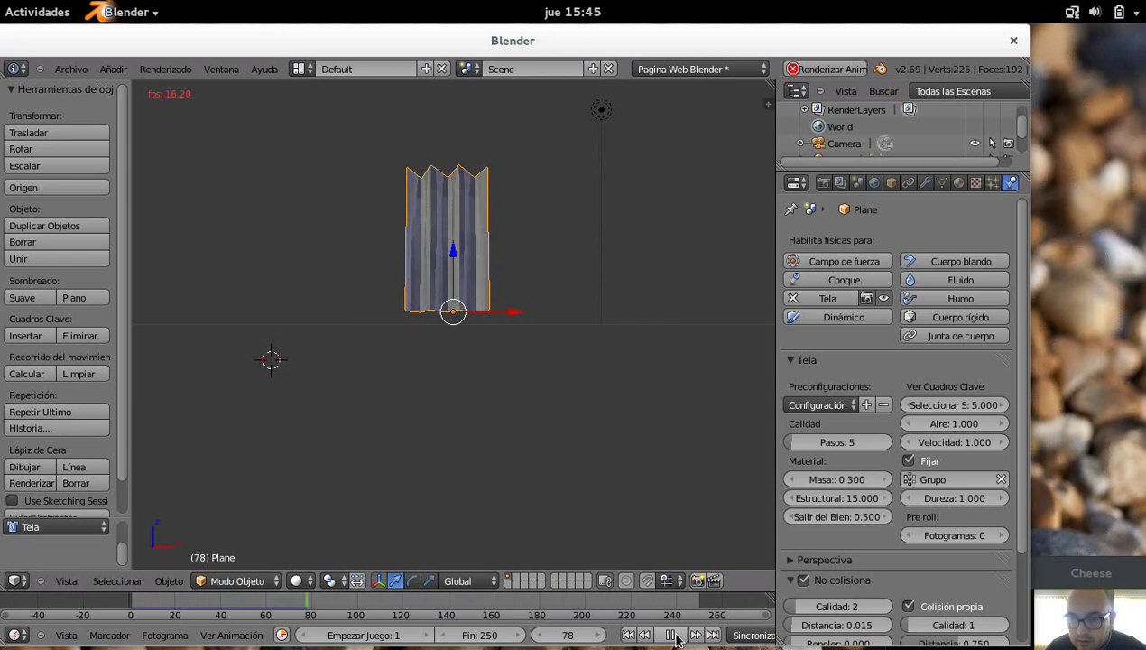
{"action": "left_click", "coordinate": [673, 635]}
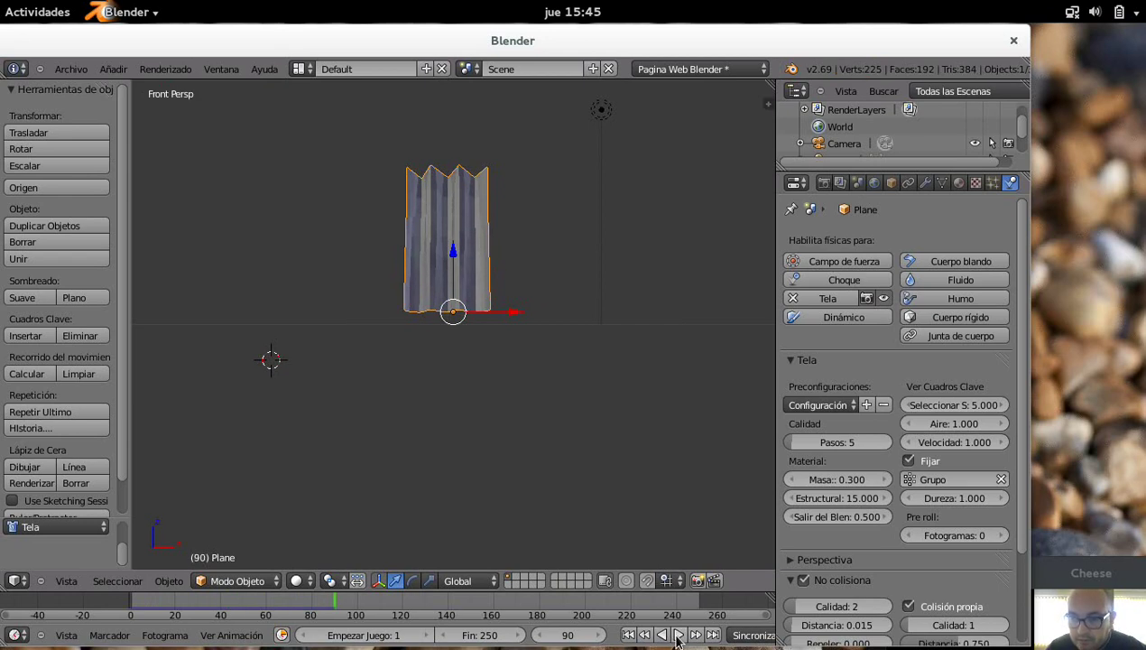
{"action": "left_click", "coordinate": [628, 636]}
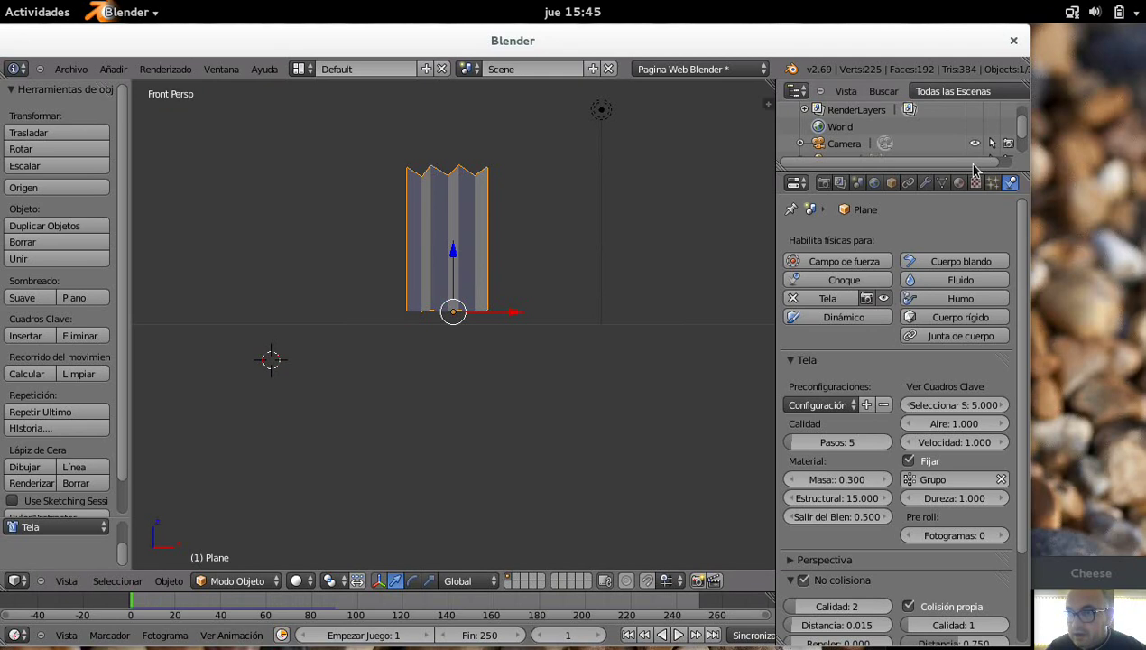
Add a Subdivision Surface modifier at 2 viewport levels, then play and pause the cloth simulation.
{"action": "left_click", "coordinate": [926, 184]}
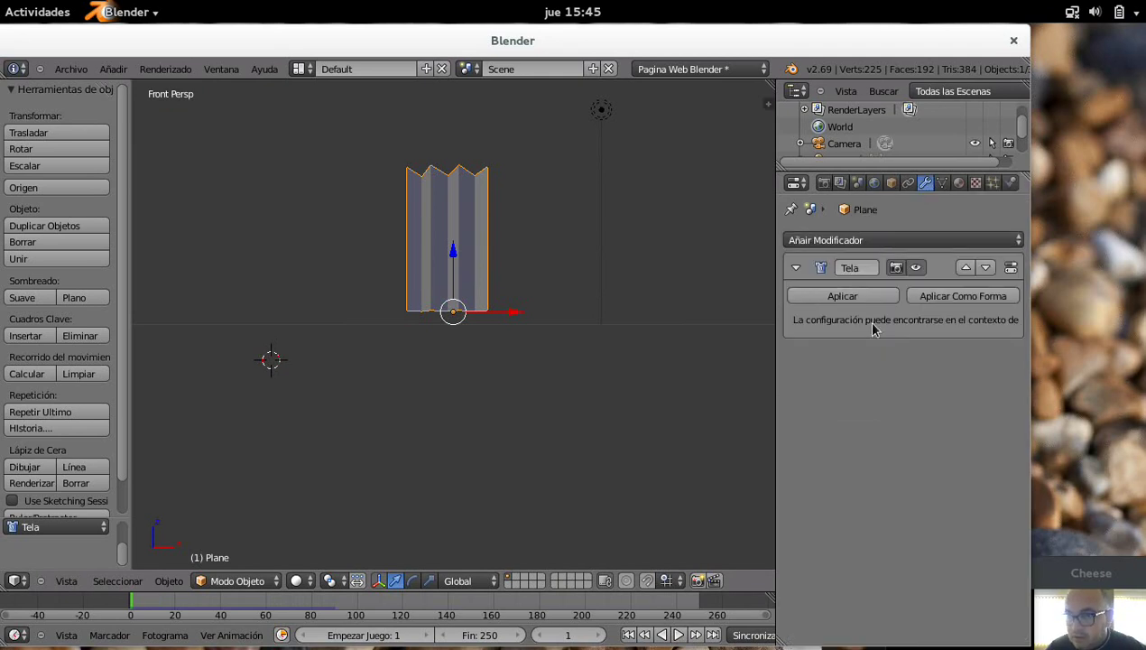
{"action": "left_click", "coordinate": [923, 240]}
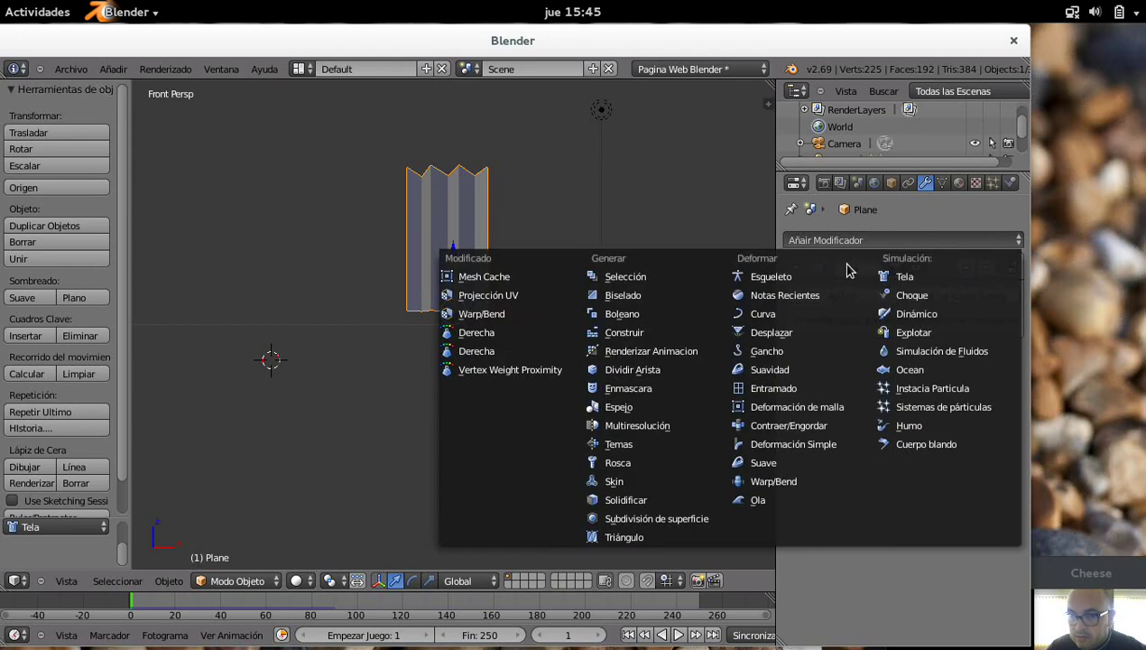
{"action": "left_click", "coordinate": [648, 522]}
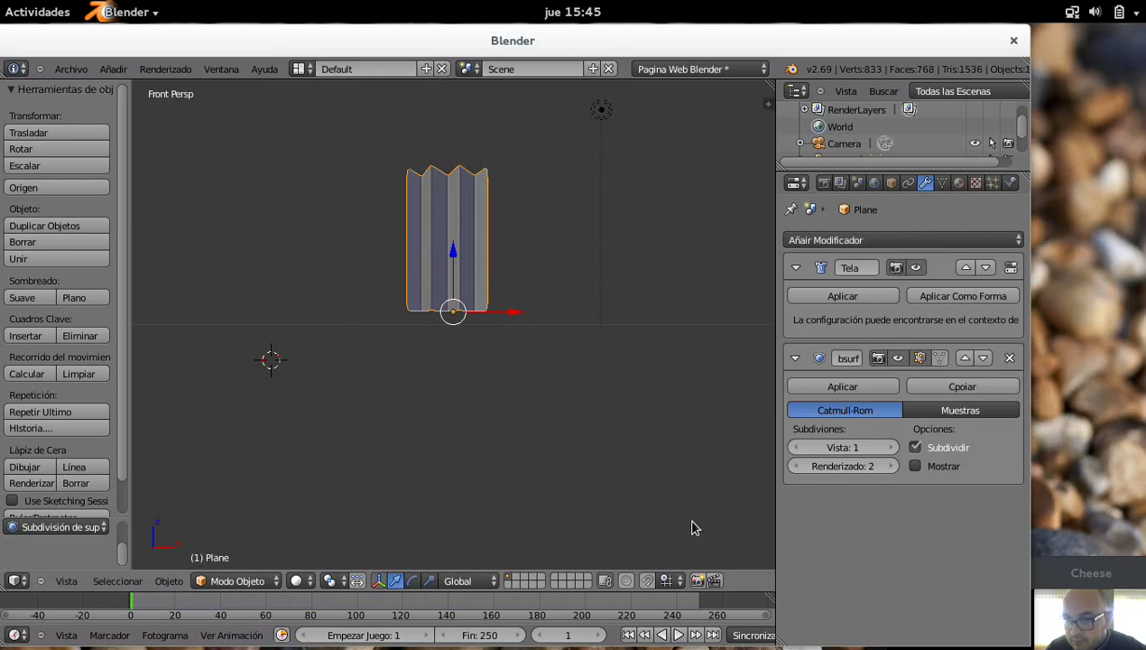
{"action": "left_click", "coordinate": [891, 448]}
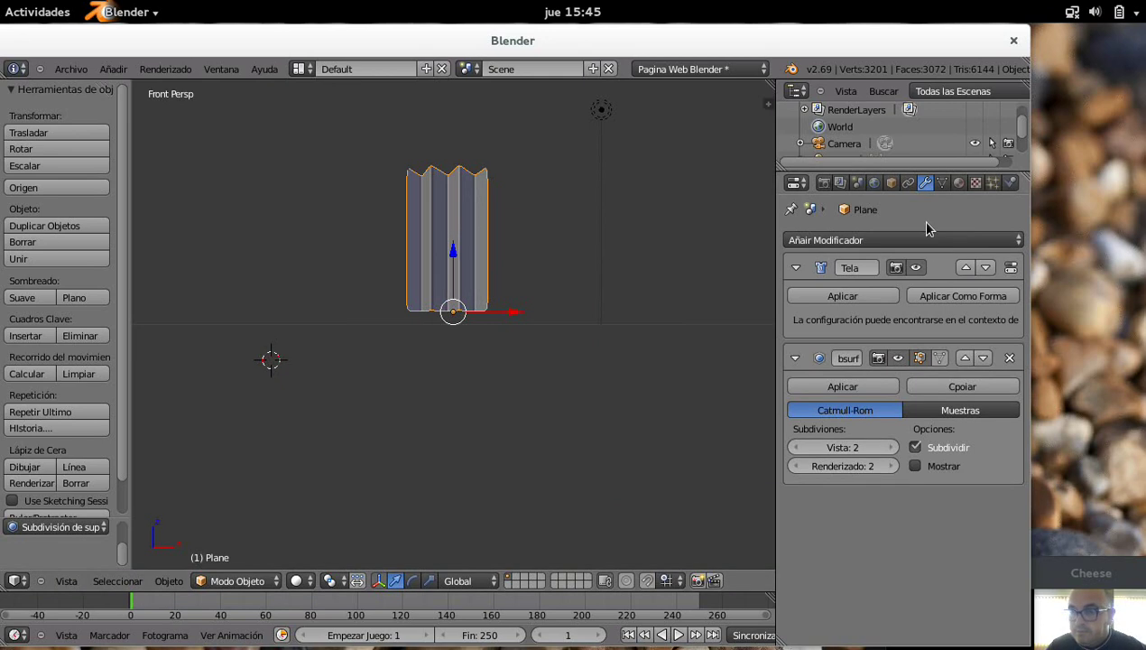
{"action": "left_click", "coordinate": [679, 636]}
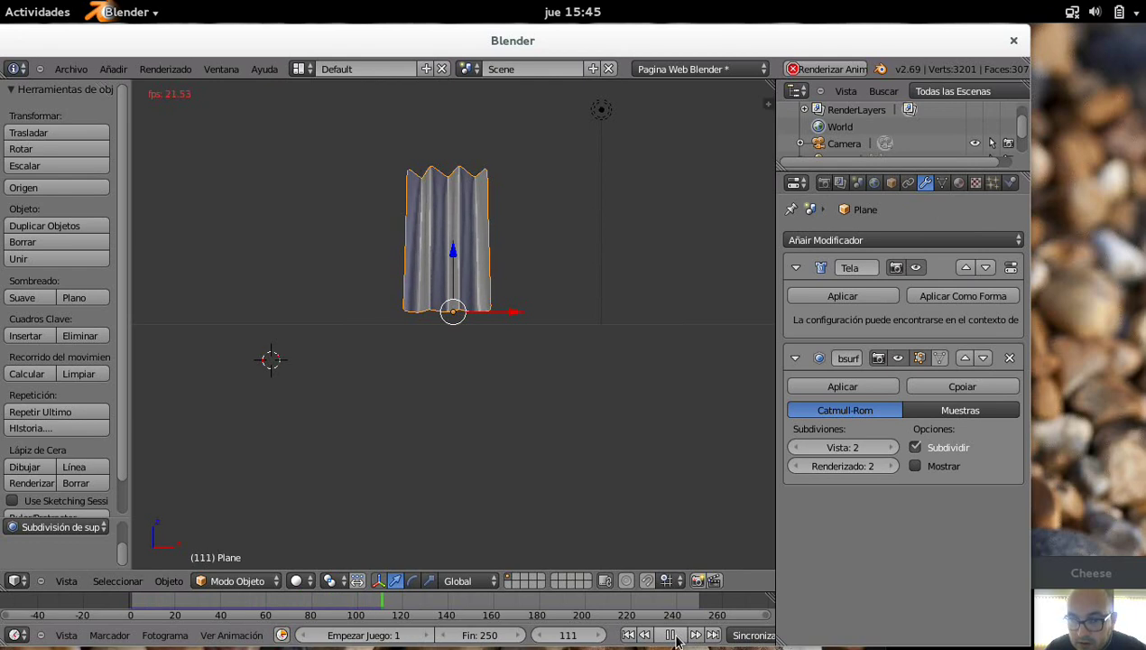
{"action": "left_click", "coordinate": [673, 637]}
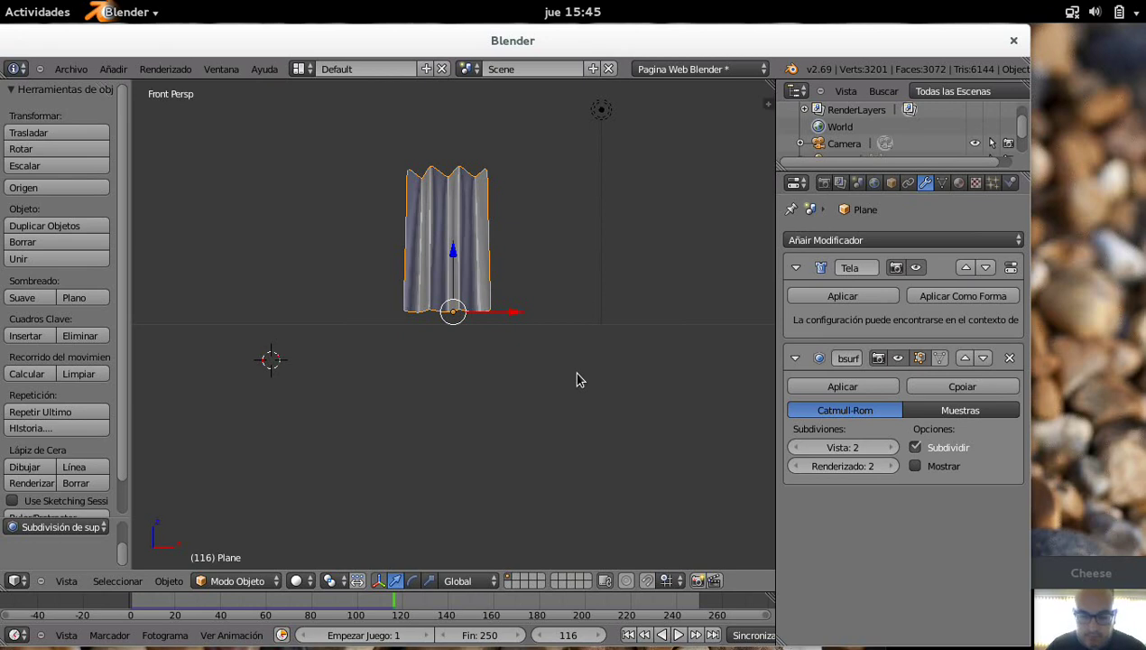
Zoom in close on the curtain and replay its cloth simulation from frame 1.
{"action": "scroll", "coordinate": [578, 379], "scroll_direction": "up", "scroll_amount": 2}
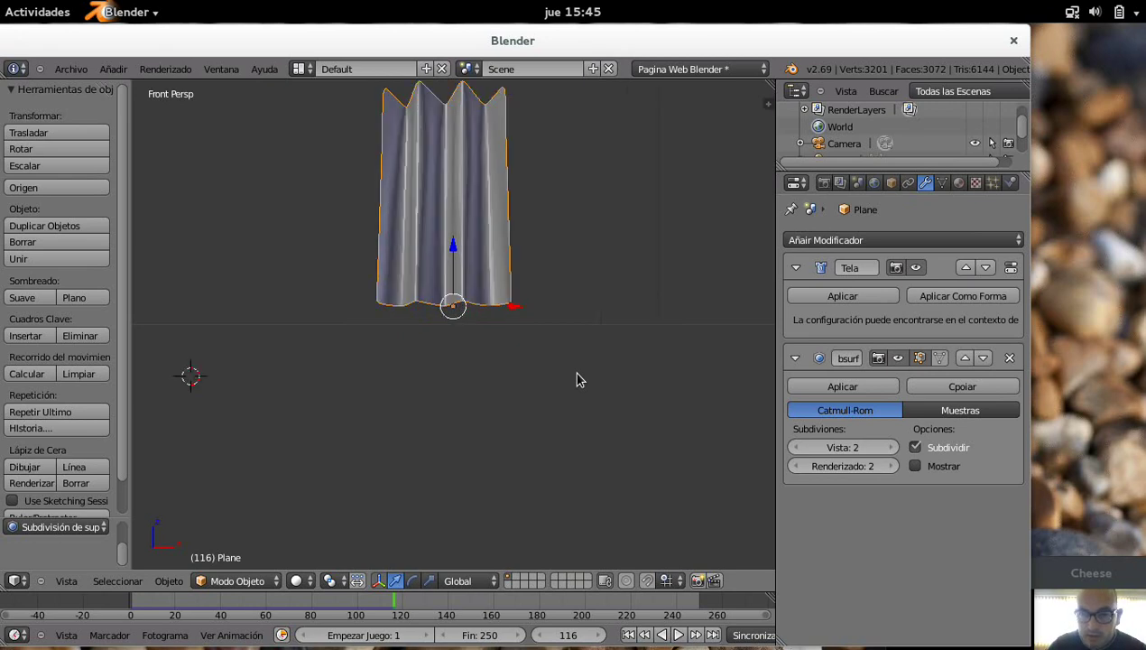
{"action": "scroll", "coordinate": [578, 379], "scroll_direction": "up", "scroll_amount": 2}
{"action": "scroll", "coordinate": [577, 379], "scroll_direction": "up", "scroll_amount": 1}
{"action": "scroll", "coordinate": [578, 379], "scroll_direction": "up", "scroll_amount": 1, "text": "shift"}
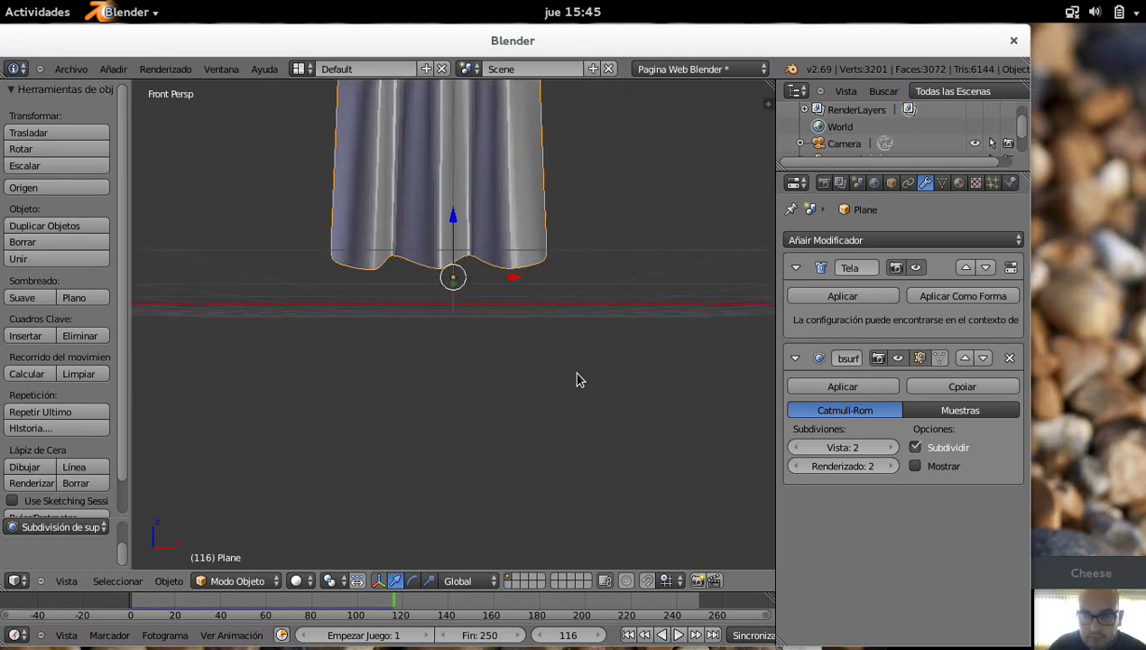
{"action": "scroll", "coordinate": [577, 379], "scroll_direction": "up", "scroll_amount": 2, "text": "shift"}
{"action": "scroll", "coordinate": [578, 379], "scroll_direction": "up", "scroll_amount": 1, "text": "shift"}
{"action": "scroll", "coordinate": [578, 379], "scroll_direction": "up", "scroll_amount": 2, "text": "shift"}
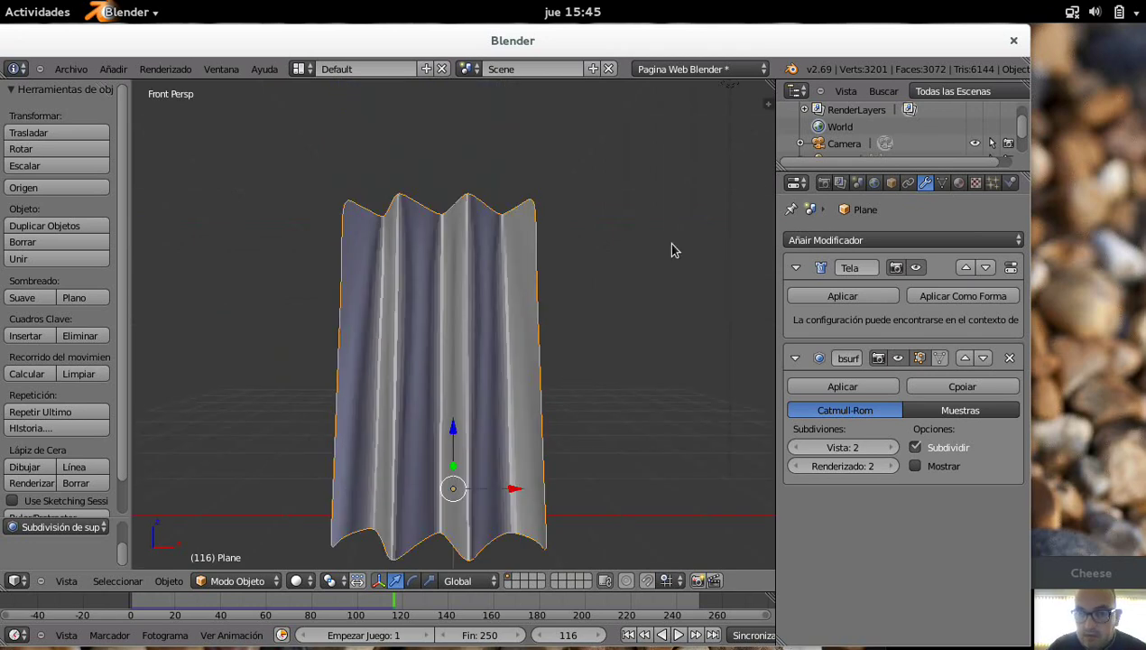
{"action": "left_click", "coordinate": [629, 636]}
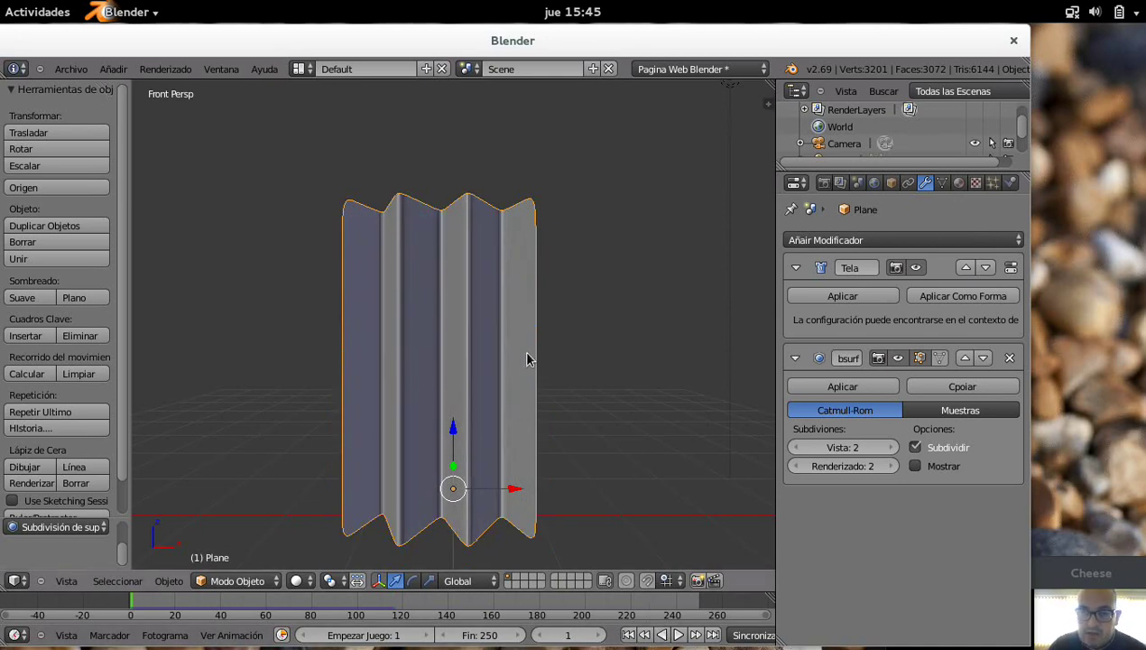
{"action": "left_click", "coordinate": [679, 635]}
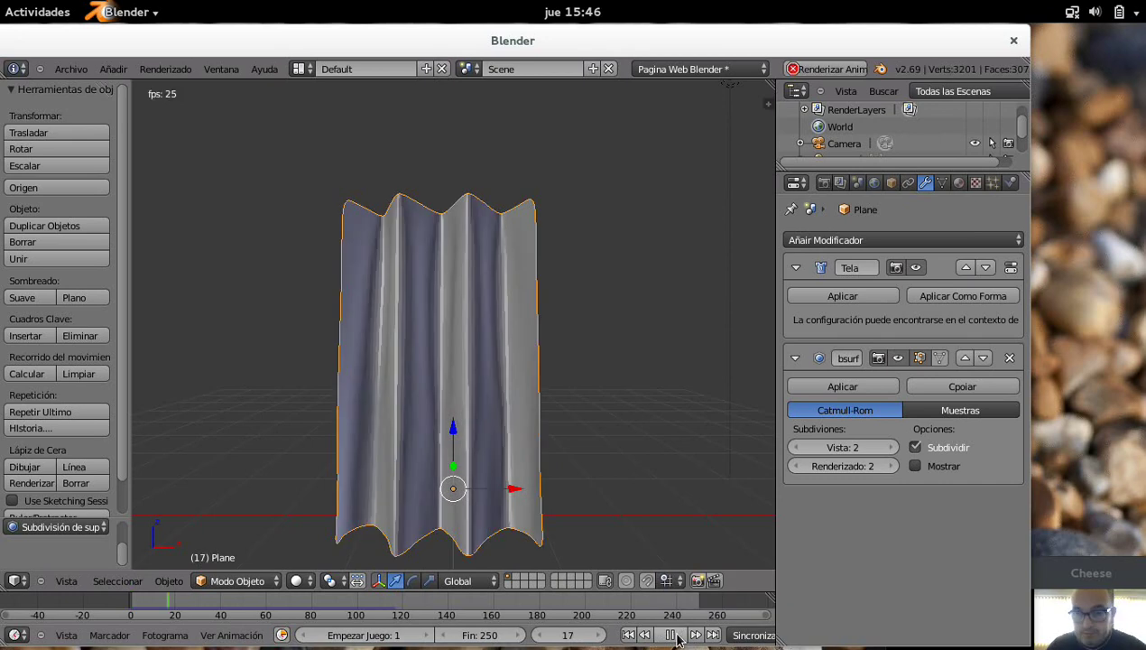
{"action": "left_click", "coordinate": [678, 637]}
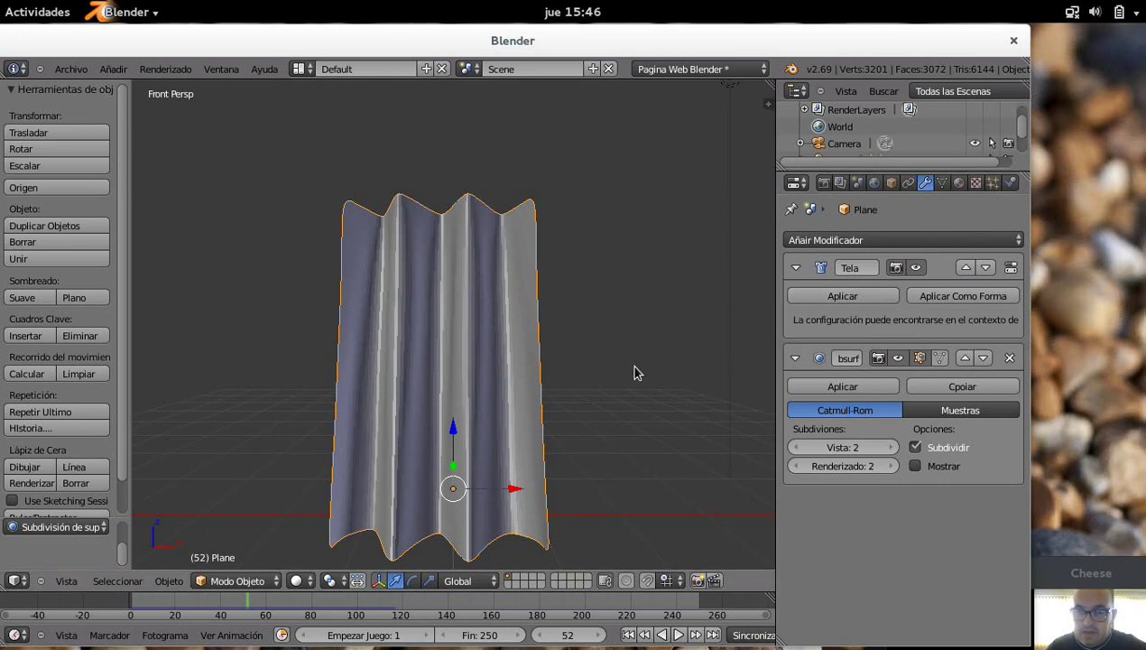
Replay the cloth simulation from frame 1 again, stopping at frame 44.
{"action": "left_click", "coordinate": [629, 636]}
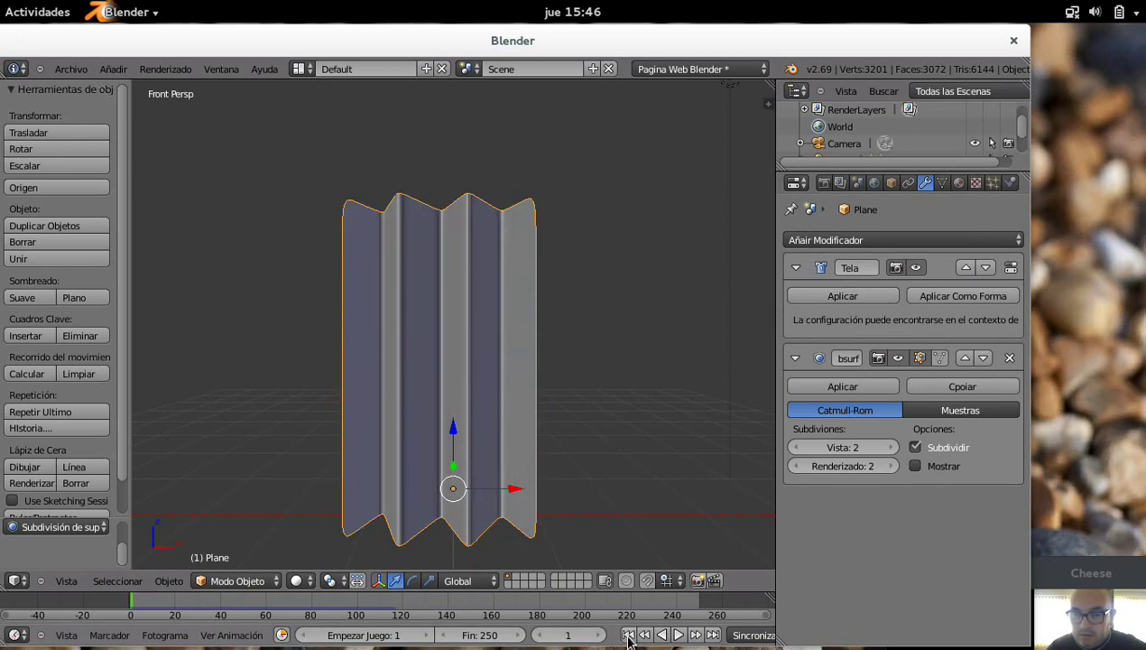
{"action": "left_click", "coordinate": [679, 636]}
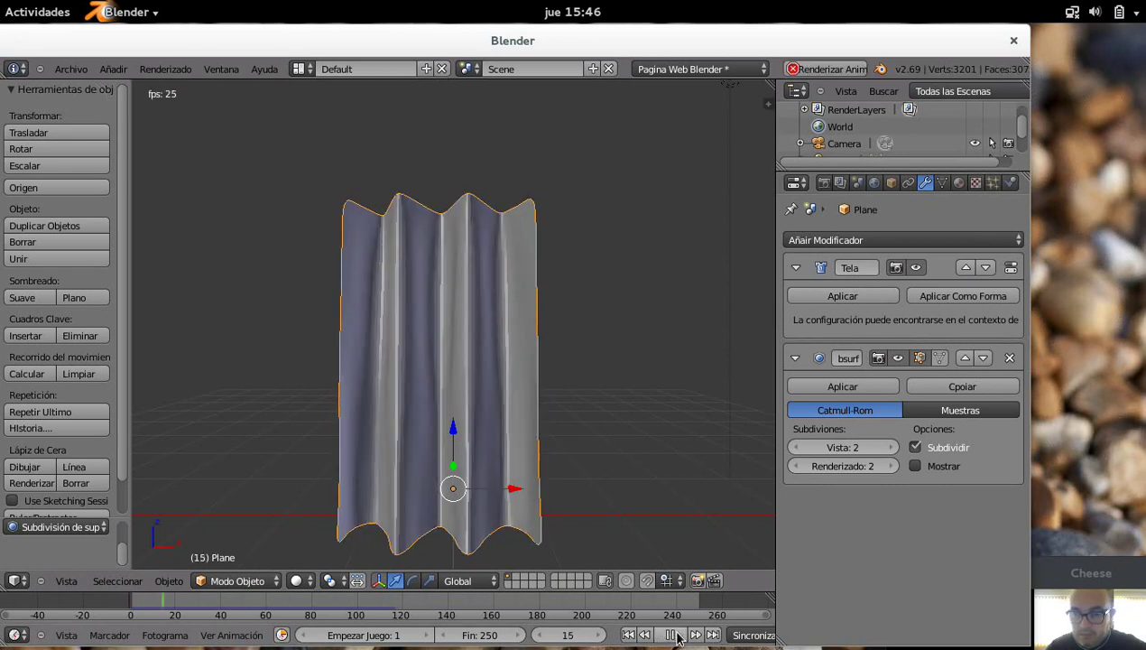
{"action": "left_click", "coordinate": [670, 636]}
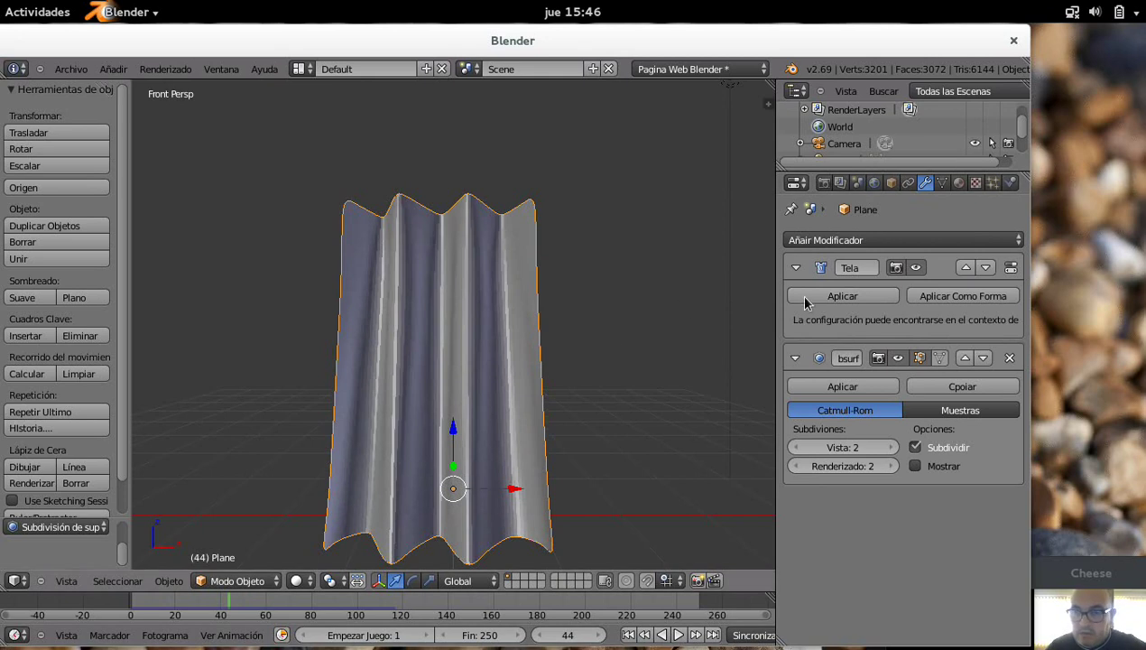
Apply the Tela (cloth) and Subsurf modifiers, save the file, then play back to frame 79.
{"action": "left_click", "coordinate": [840, 298]}
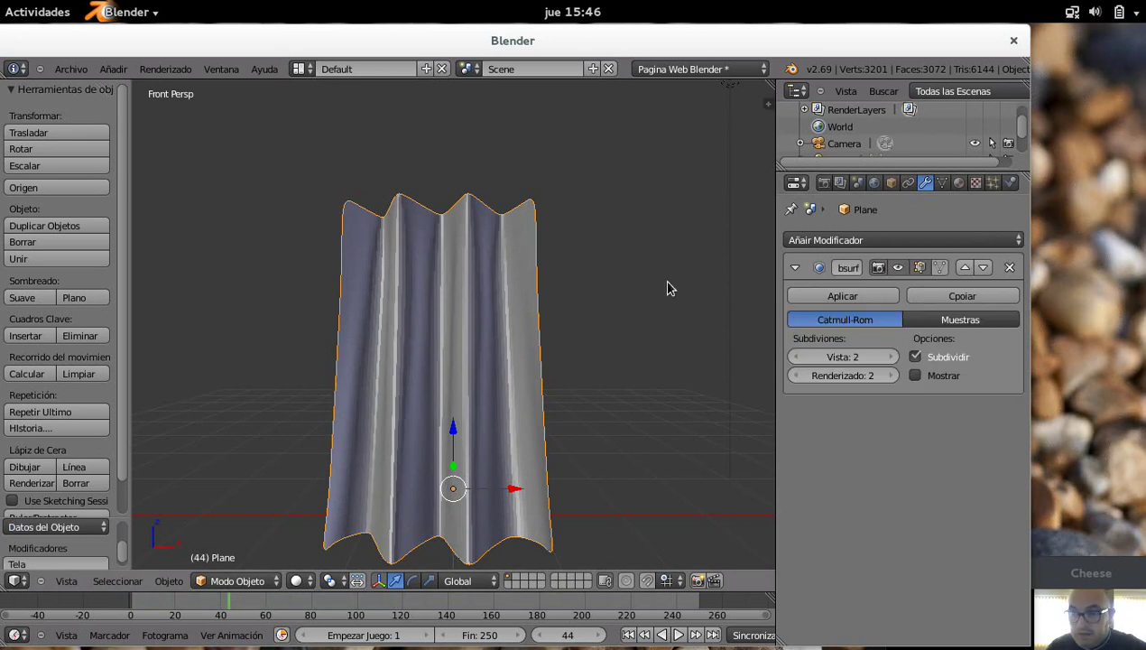
{"action": "left_click", "coordinate": [834, 298]}
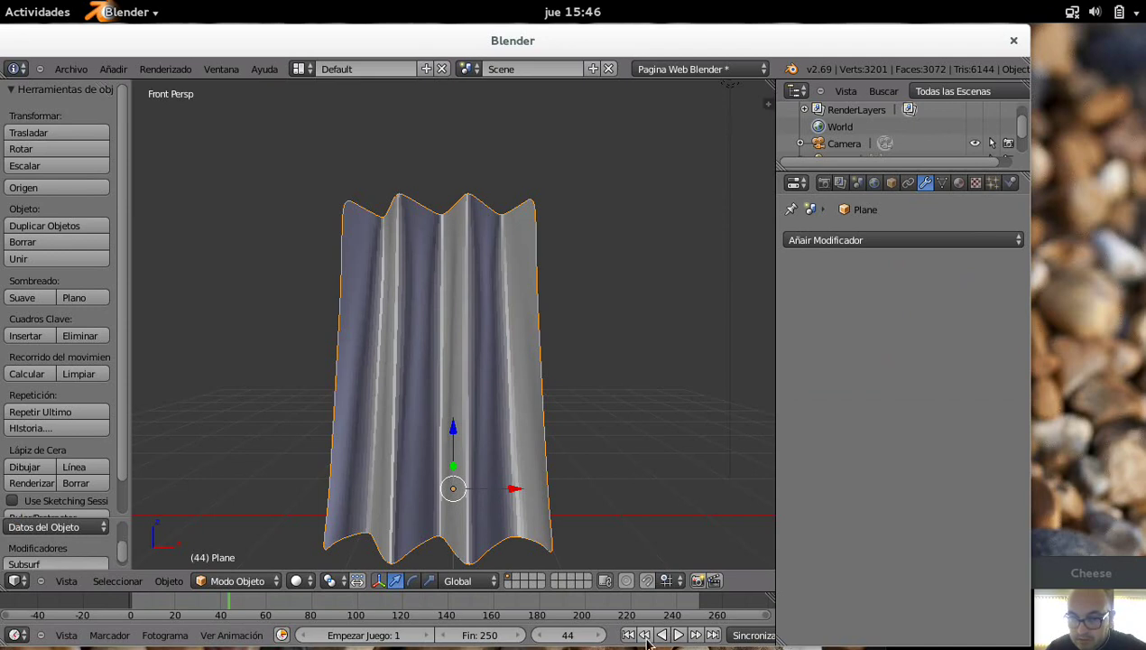
{"action": "key", "text": "ctrl+s"}
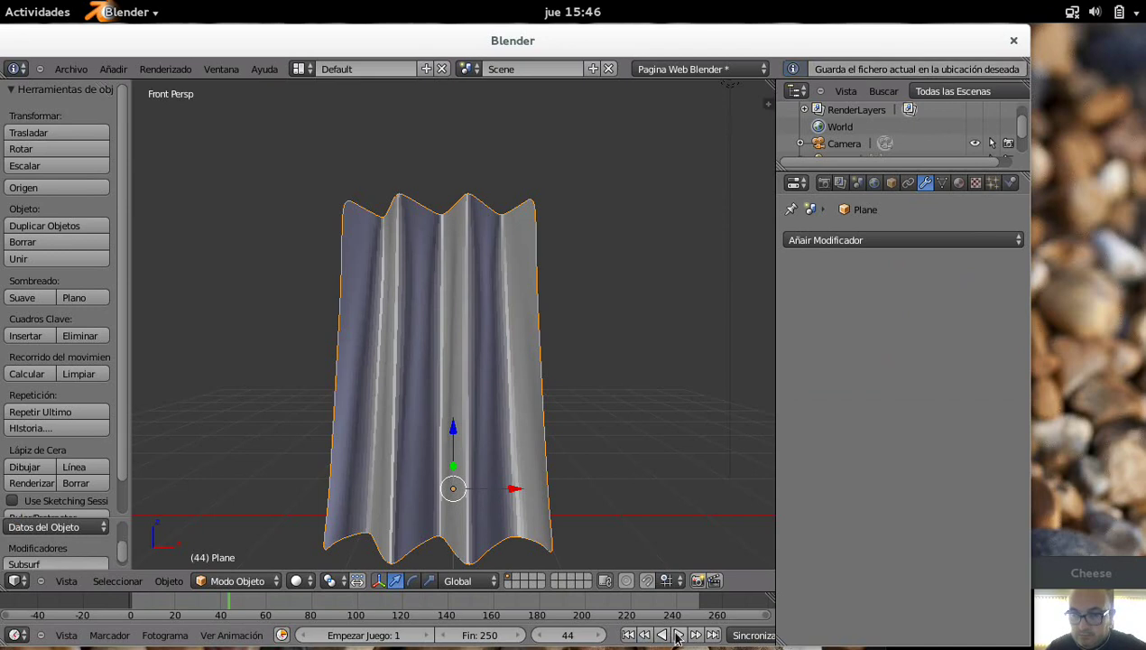
{"action": "left_click", "coordinate": [678, 636]}
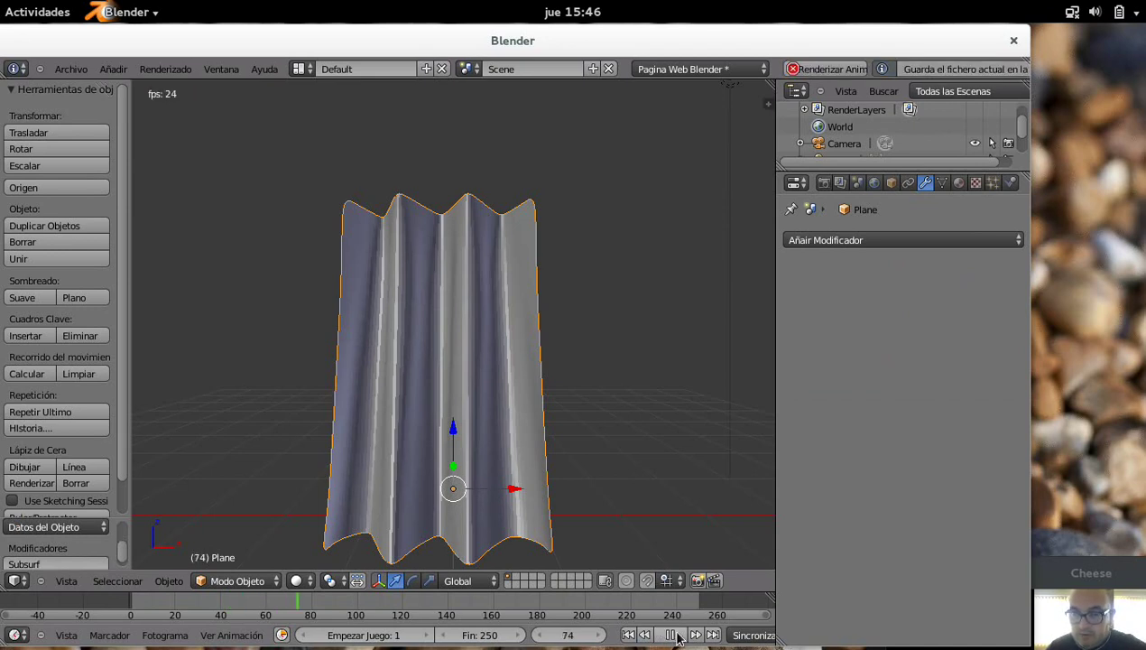
{"action": "left_click", "coordinate": [679, 635]}
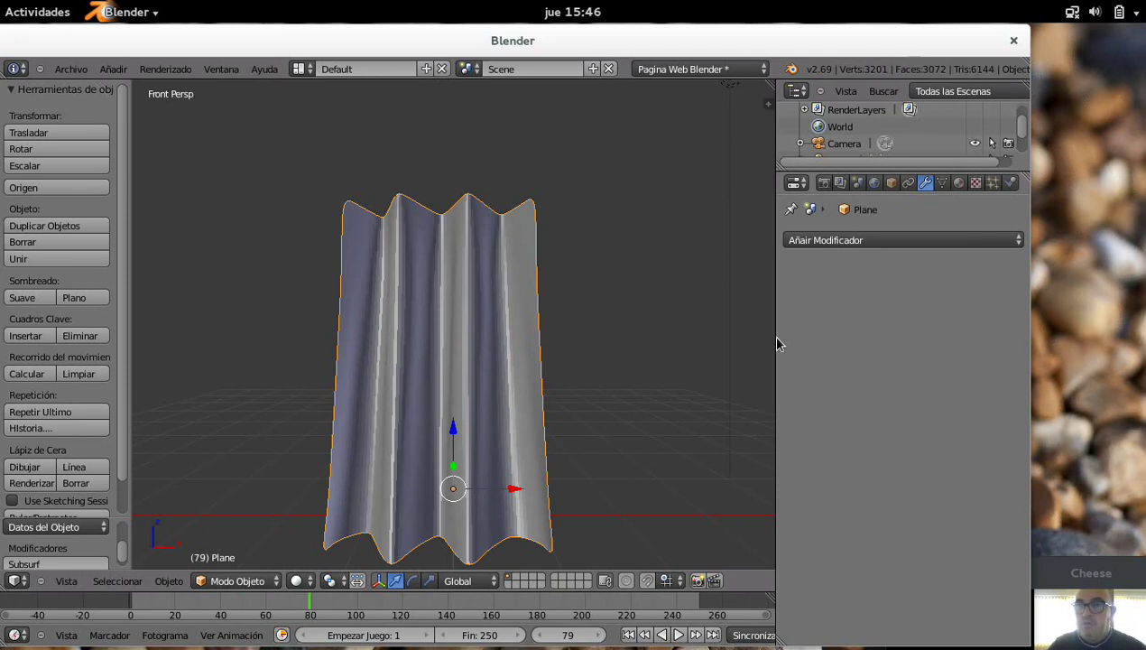